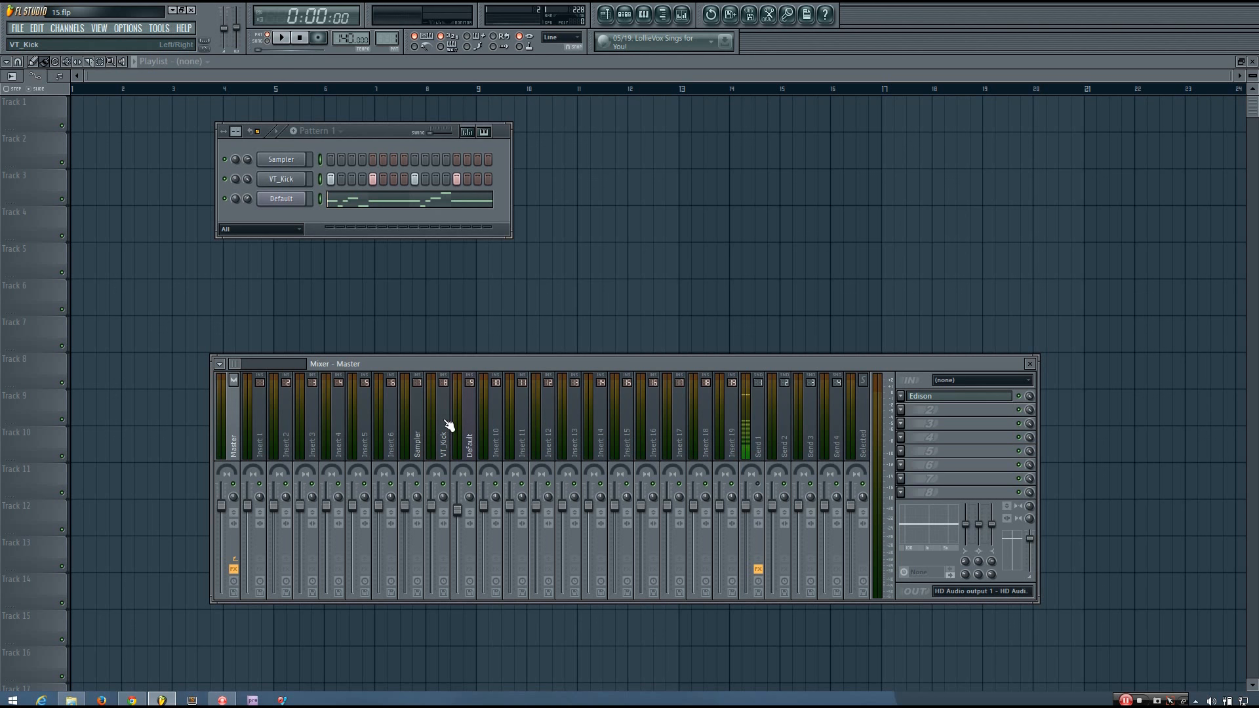
Step: Select the VT_Kick mixer track and reposition the step sequencer and mixer windows so both can be worked in
click(439, 425)
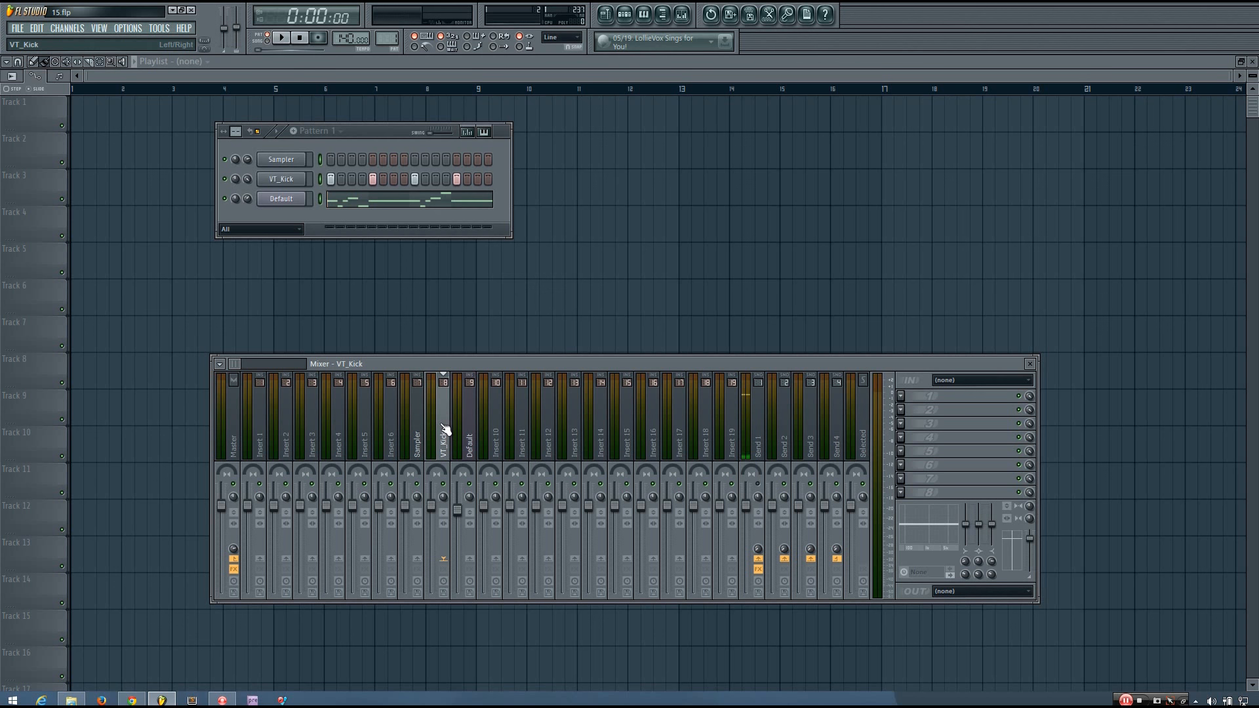
drag(379, 148, 400, 191)
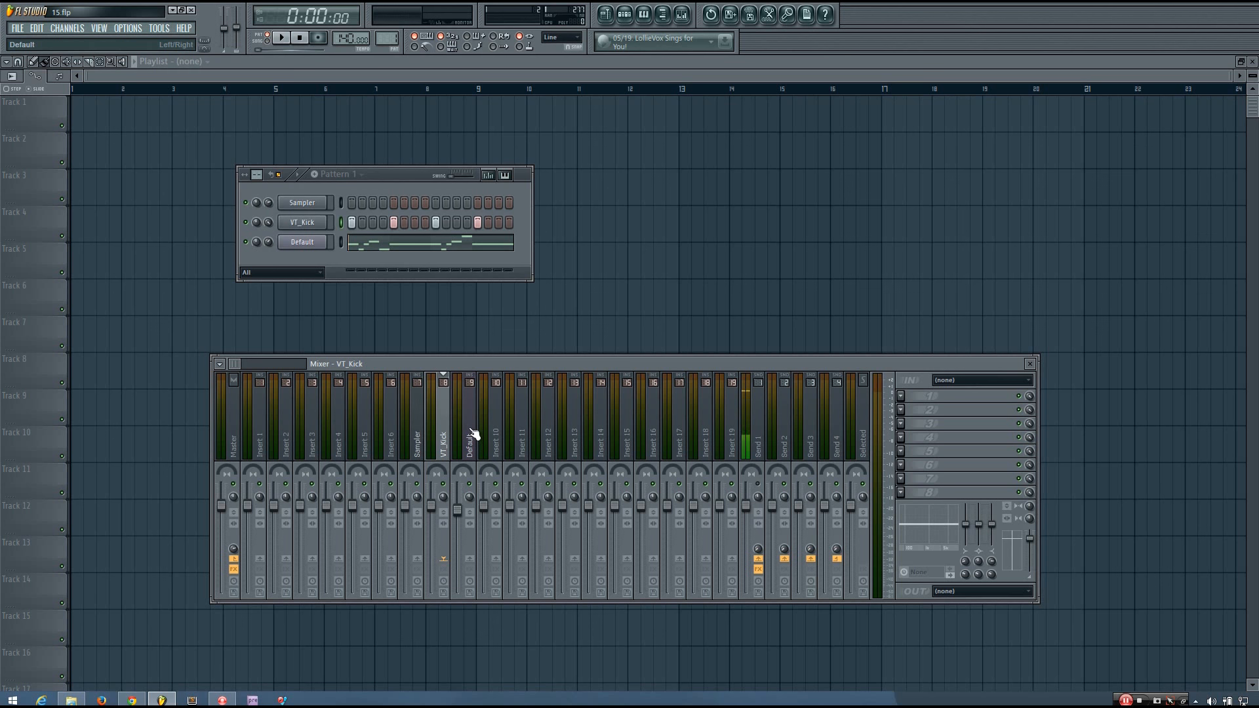
drag(468, 368, 575, 303)
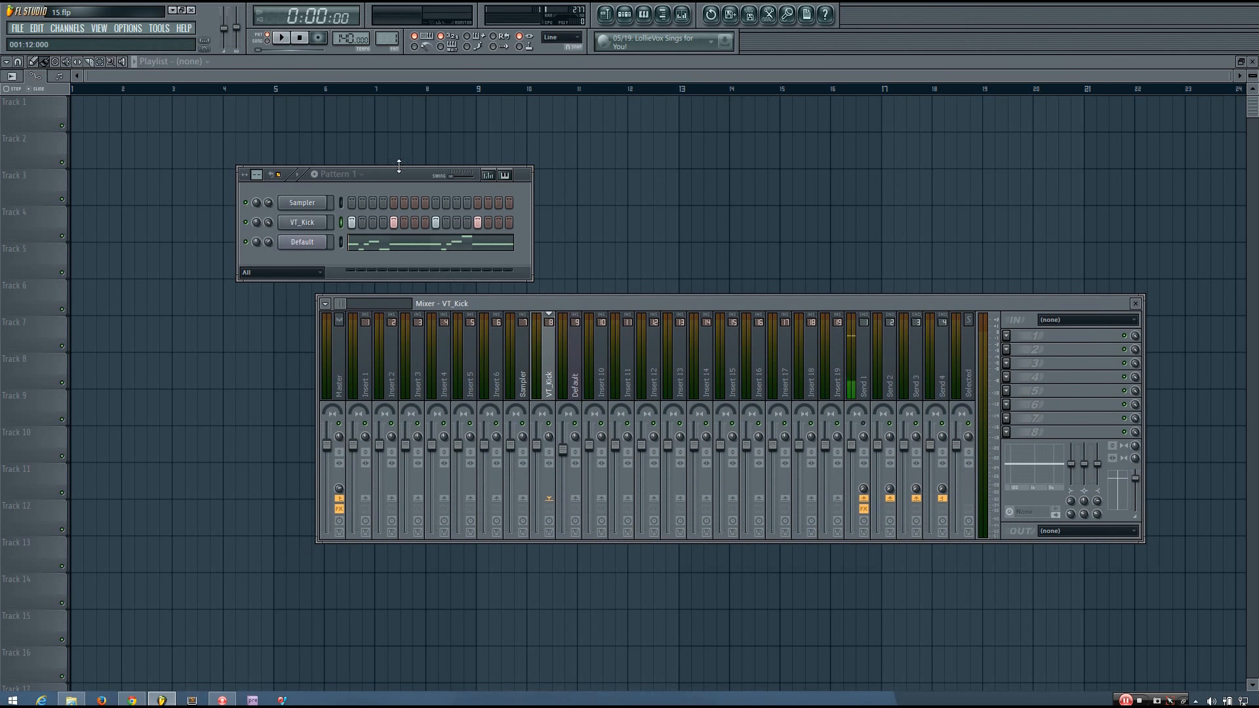
drag(396, 174, 382, 174)
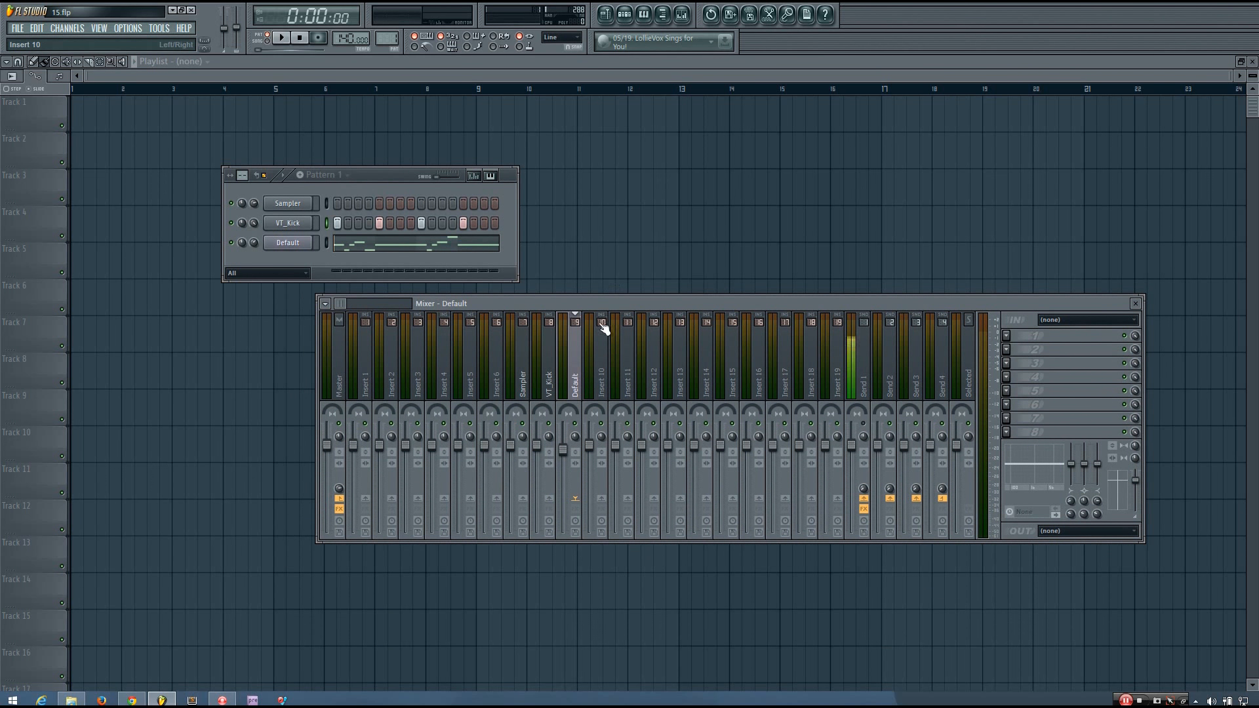
Step: Sidechain the VT_Kick mixer track to the Default mixer track
click(553, 356)
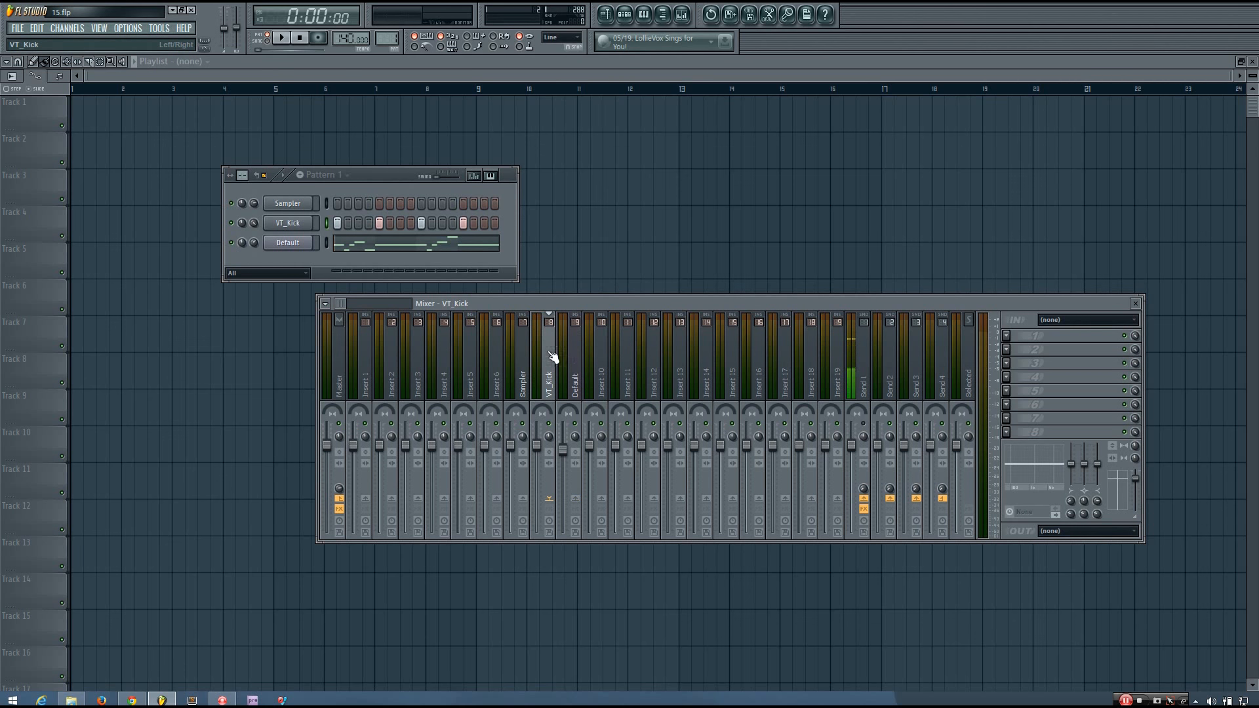
right_click(574, 500)
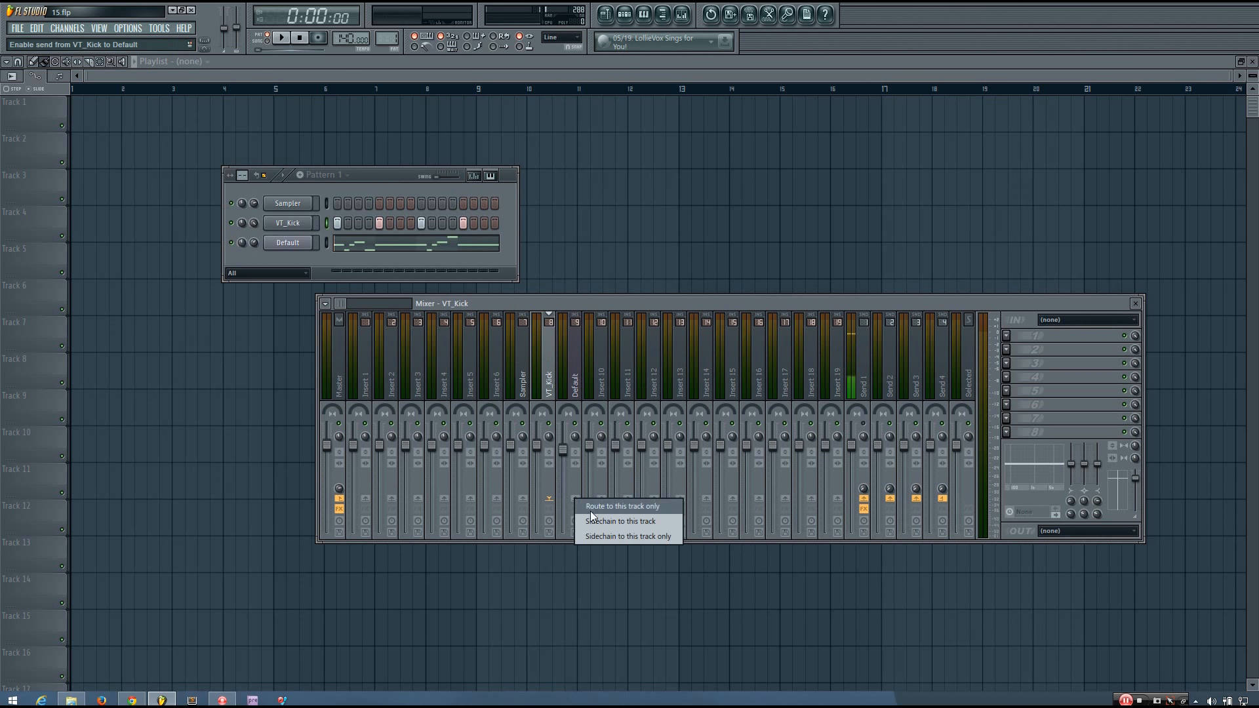
click(596, 519)
Step: Select the Default mixer track and its channel, and play the pattern briefly to hear it without effects
click(581, 379)
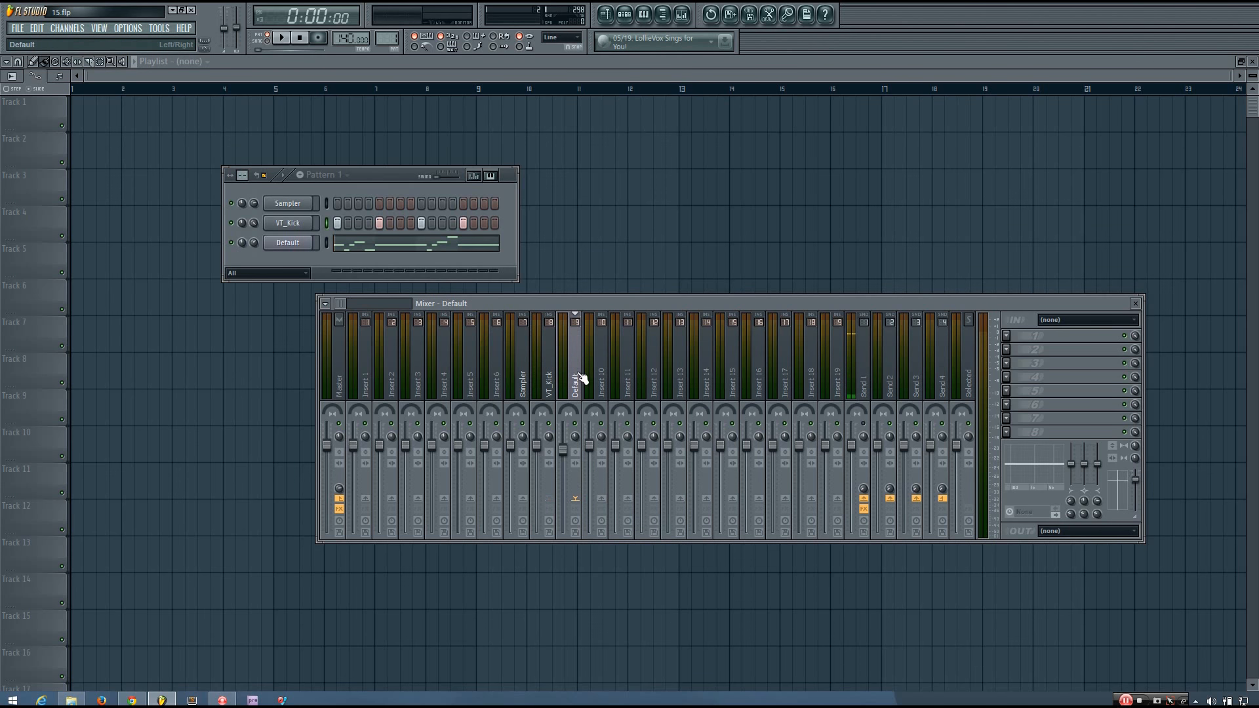
click(327, 244)
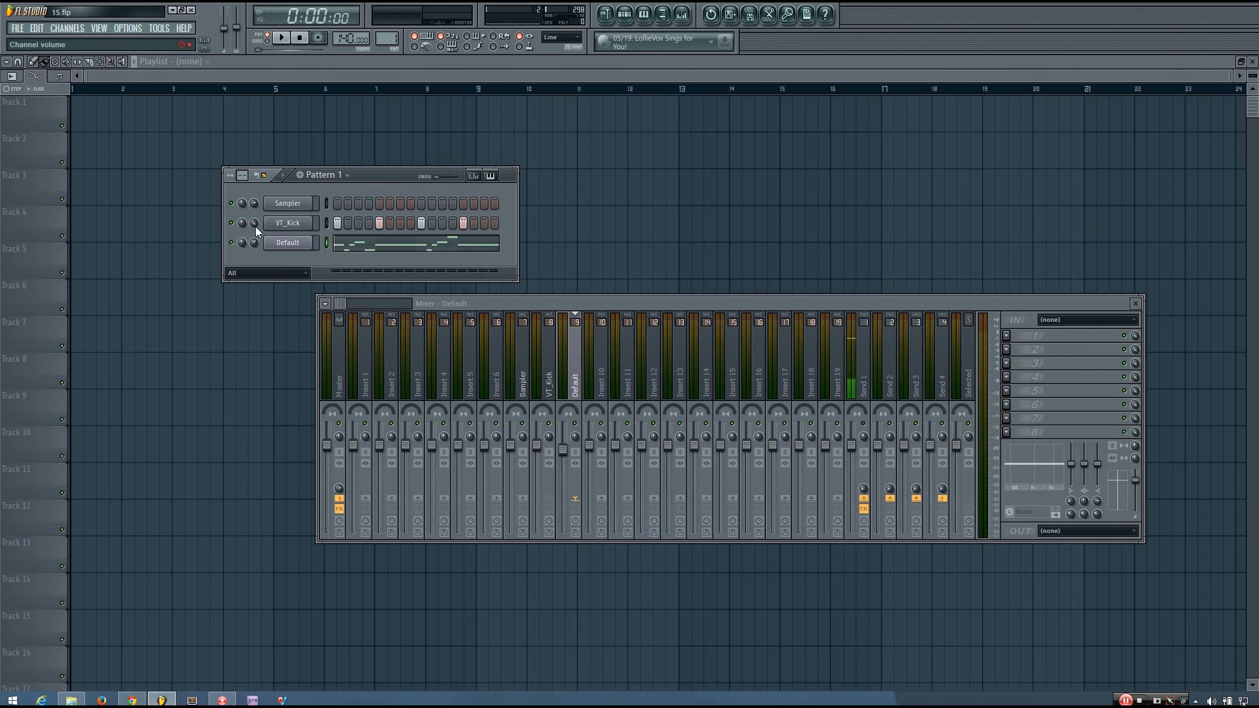
key(space)
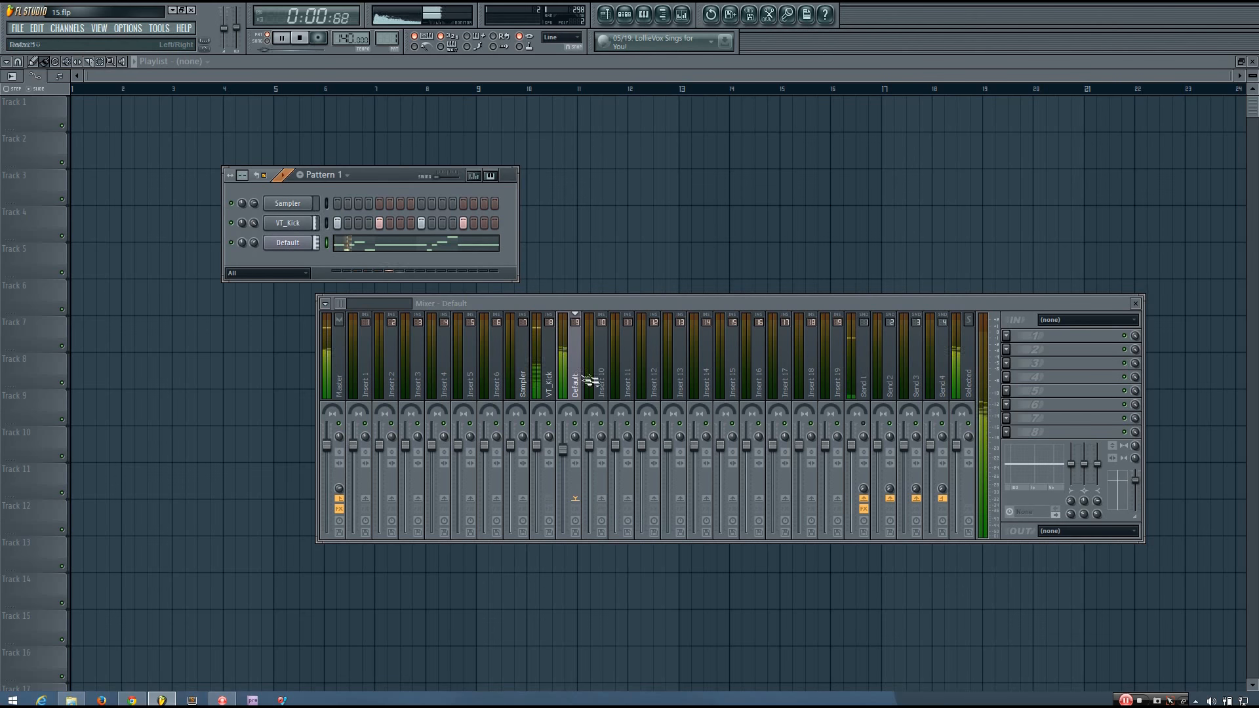
key(space)
Step: Load Fruity Limiter into the Default track's first effect slot, move it clear of the other windows and switch it to COMP mode
click(1007, 336)
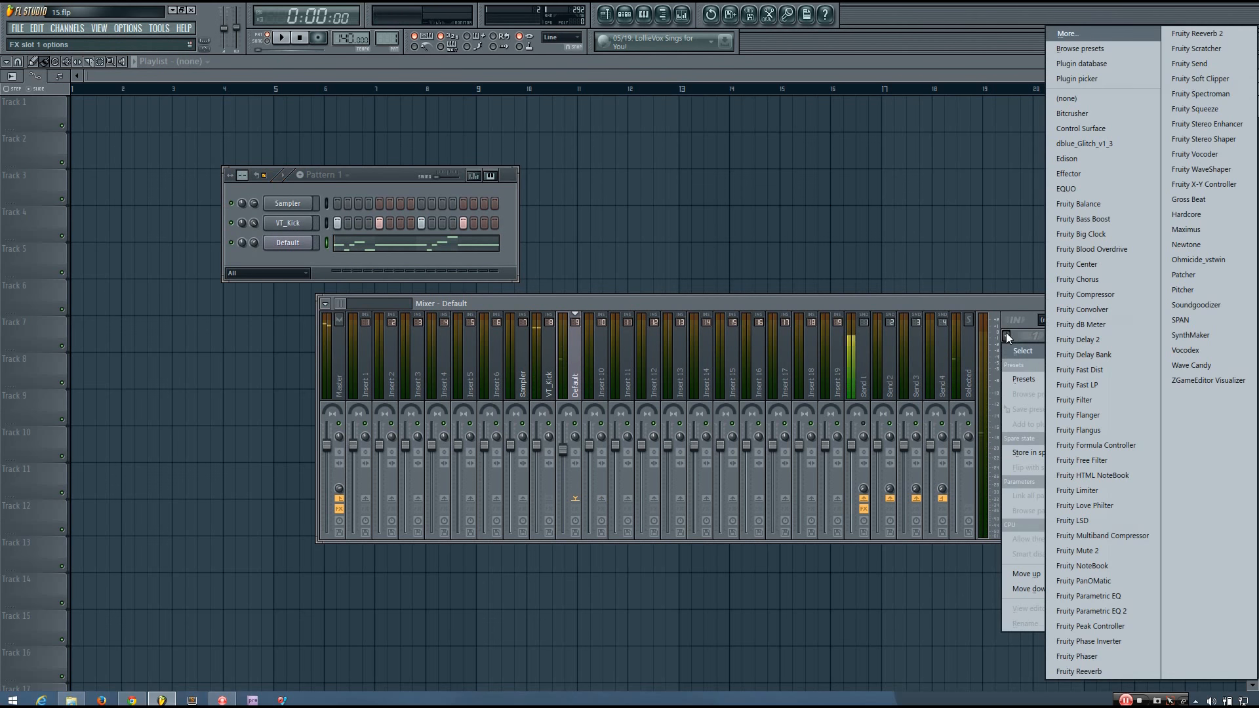
click(1104, 493)
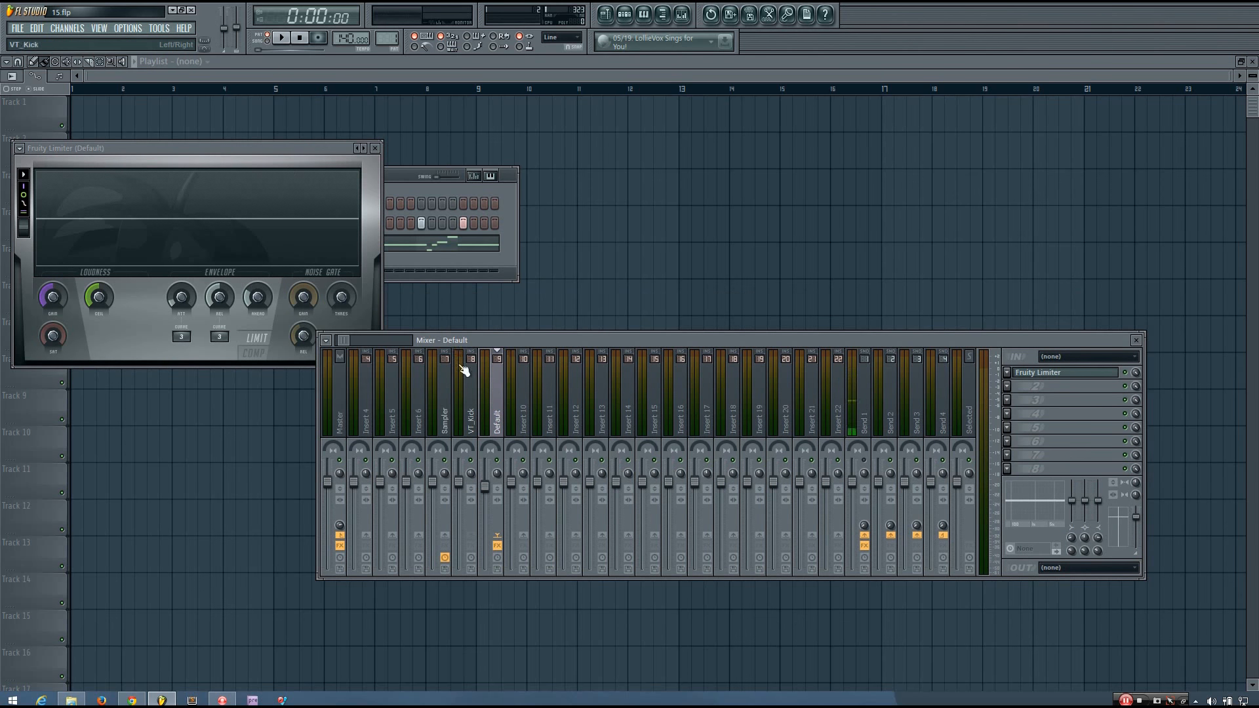
drag(534, 341, 520, 391)
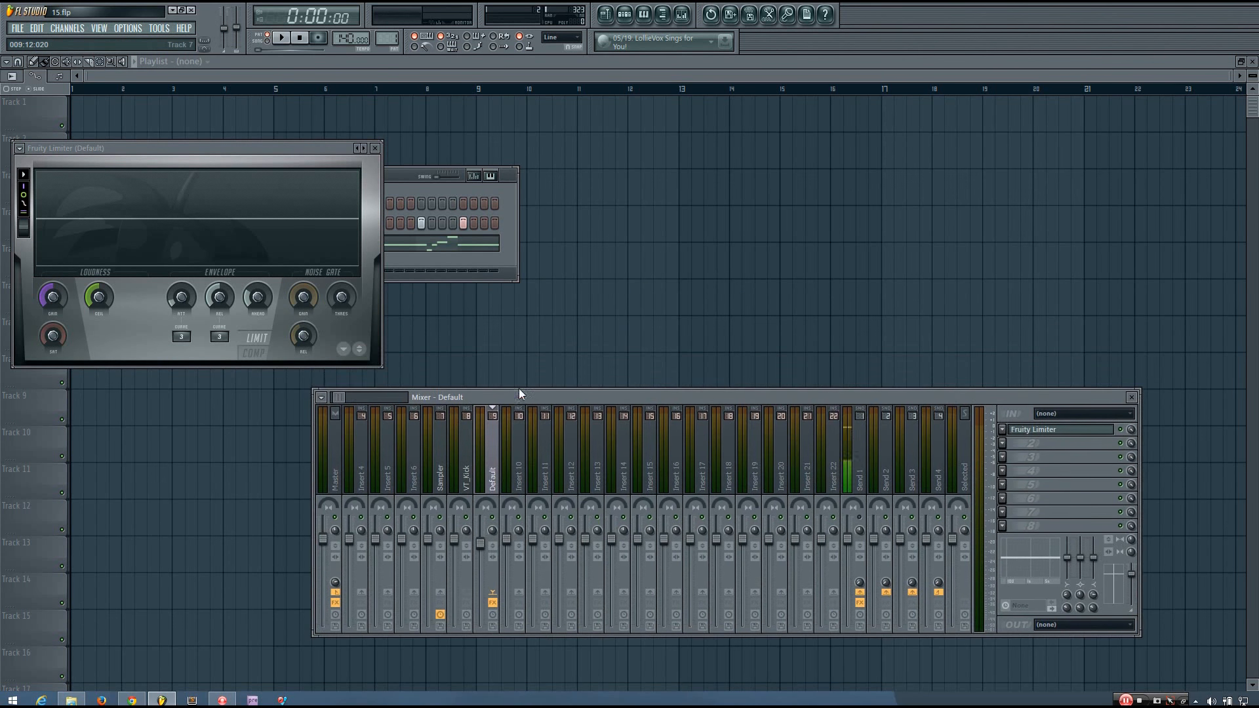
drag(281, 152, 827, 155)
click(813, 356)
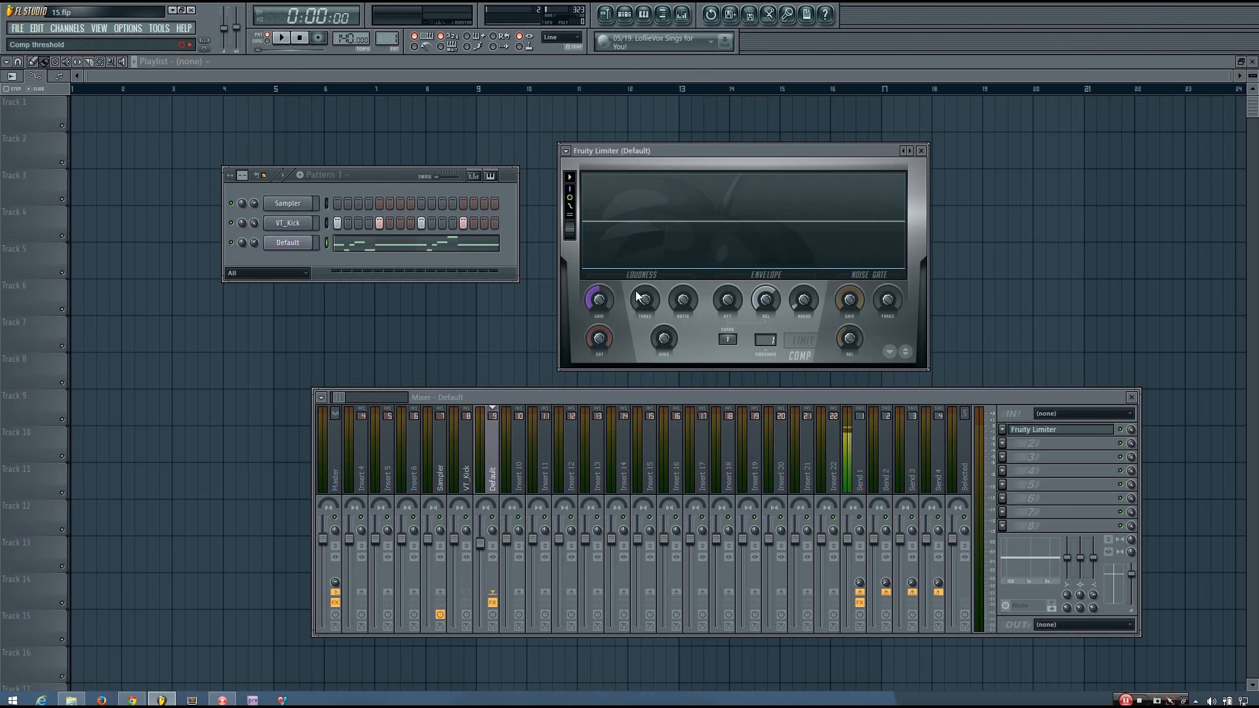
drag(731, 150, 751, 135)
Step: Play the pattern through Fruity Limiter while trying the compressor's release, and stop playback
key(space)
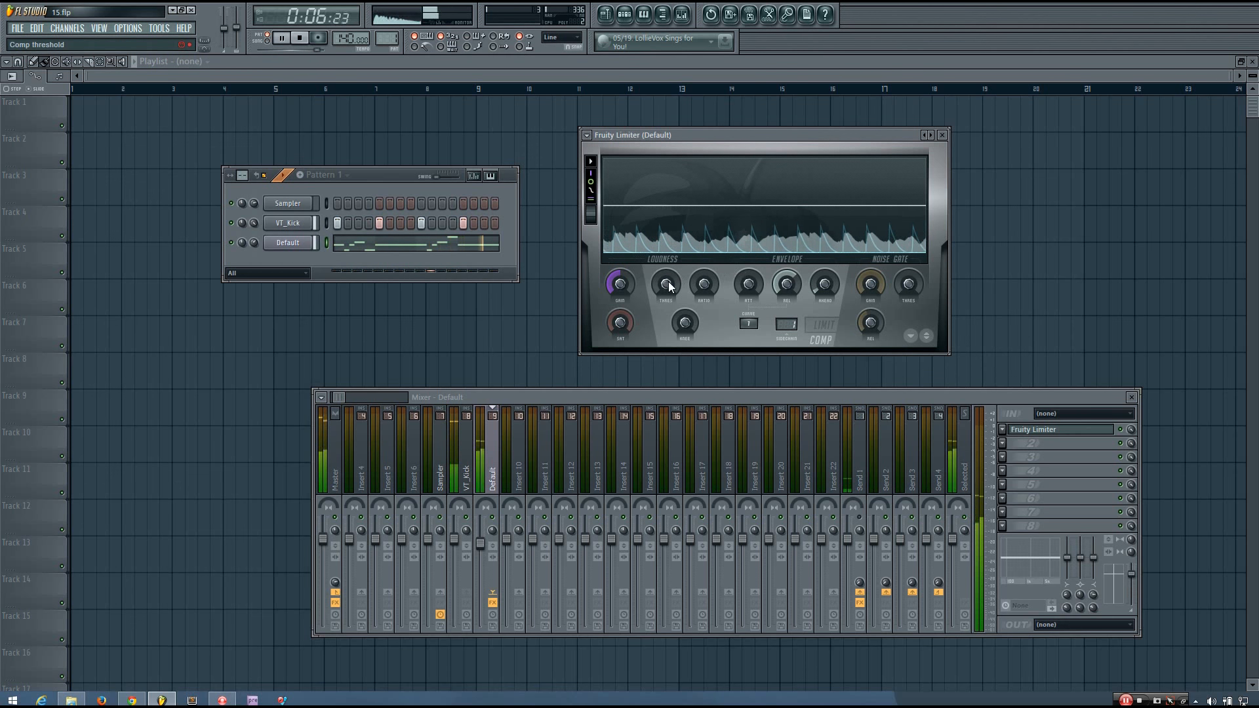
drag(789, 286, 789, 289)
key(space)
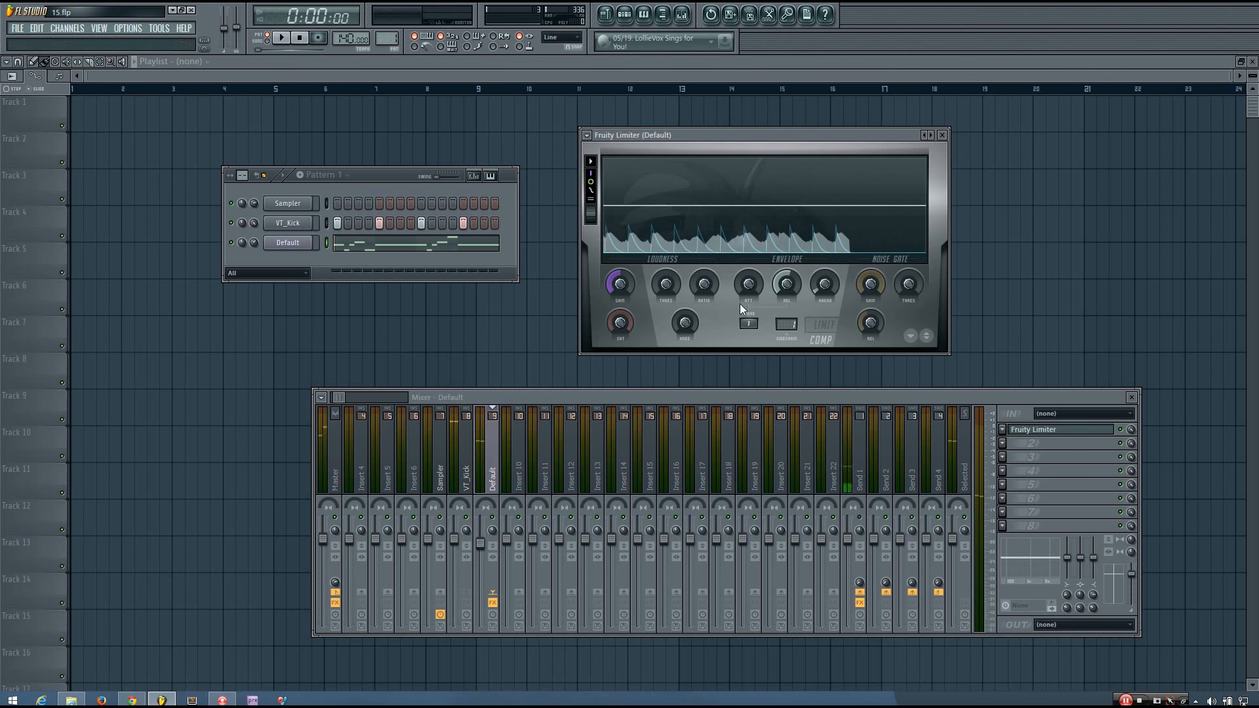
Step: Lower Fruity Limiter's compression threshold, raise its ratio and set the release to 206.87 ms
drag(671, 293, 671, 312)
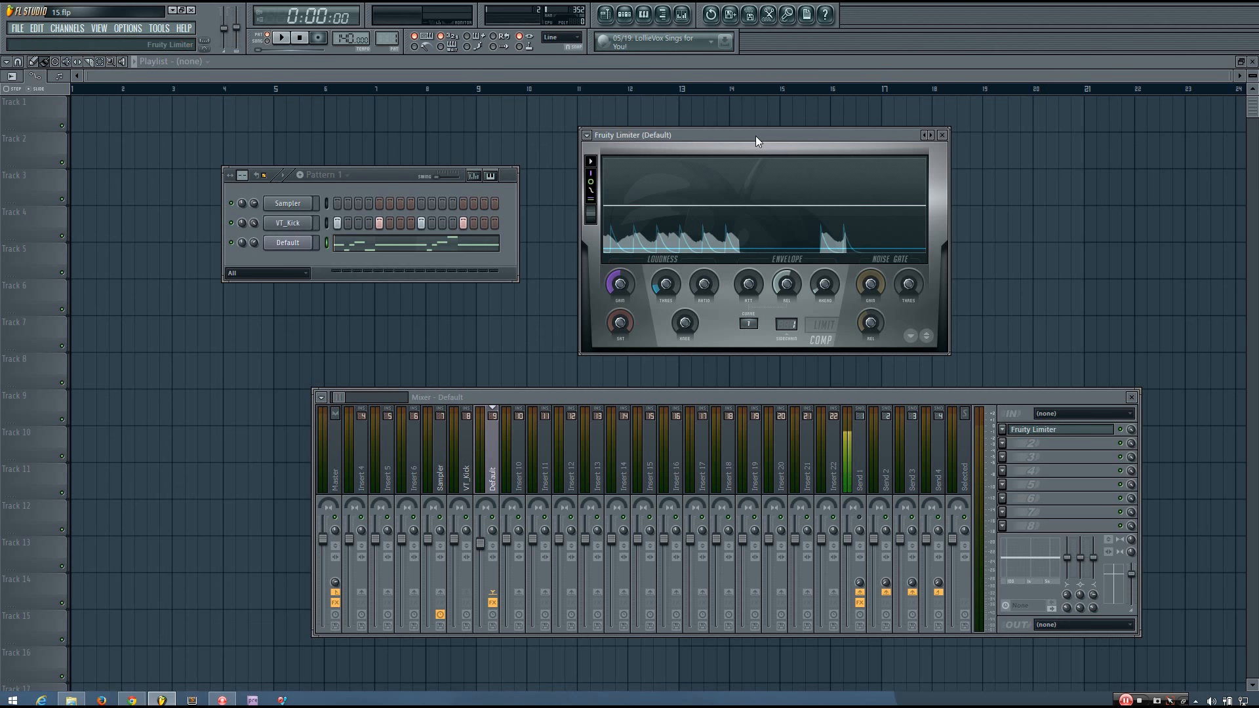
drag(755, 136, 716, 187)
drag(641, 305, 678, 289)
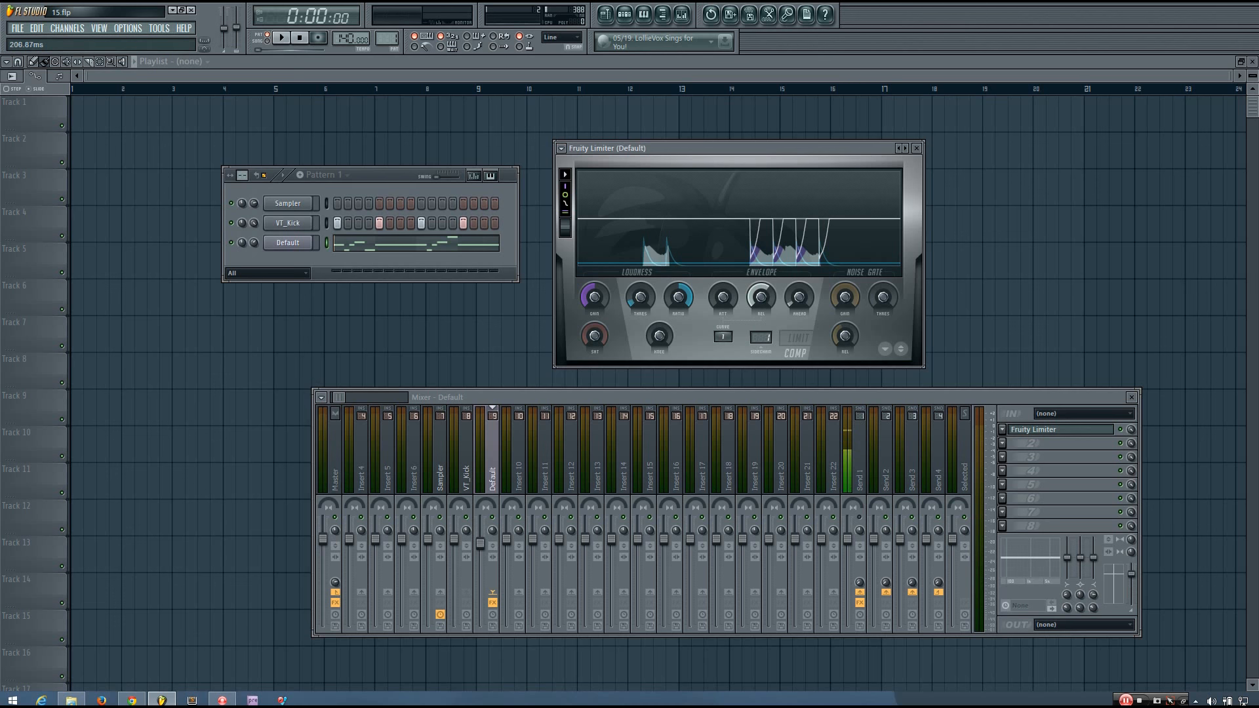
Step: Play the pattern and bypass and re-enable Fruity Limiter on the Default track to compare the sound
key(space)
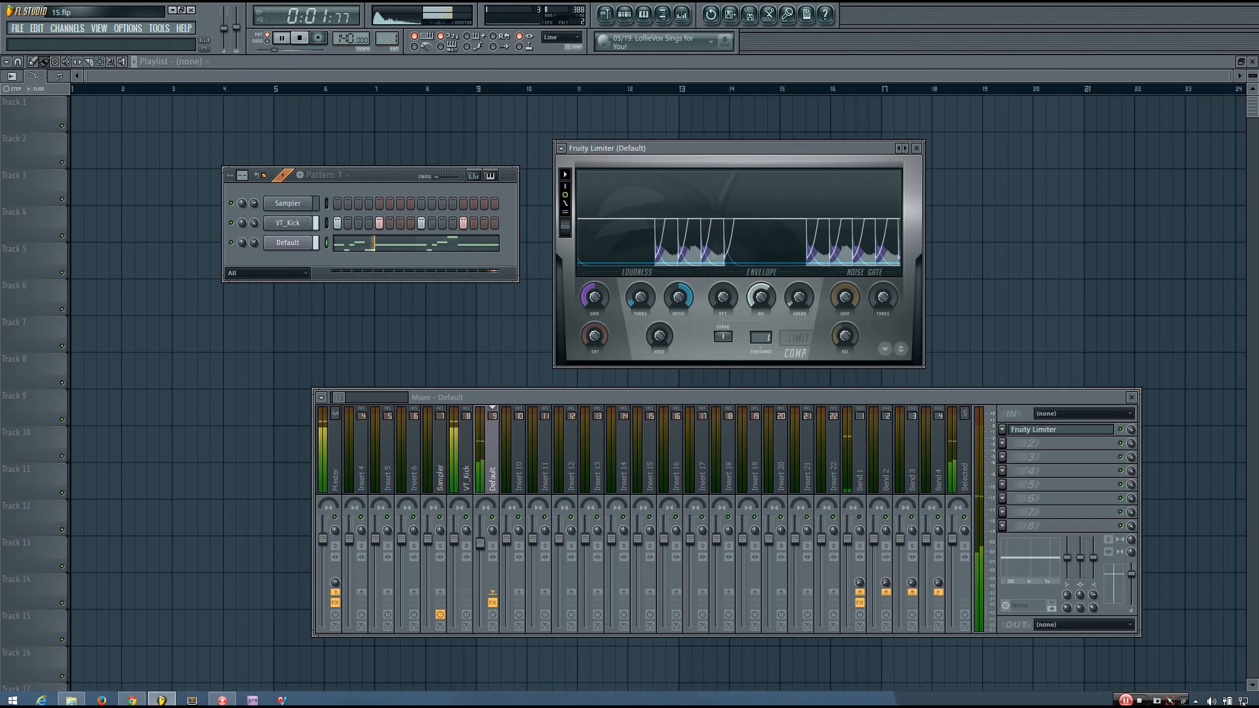
click(1121, 430)
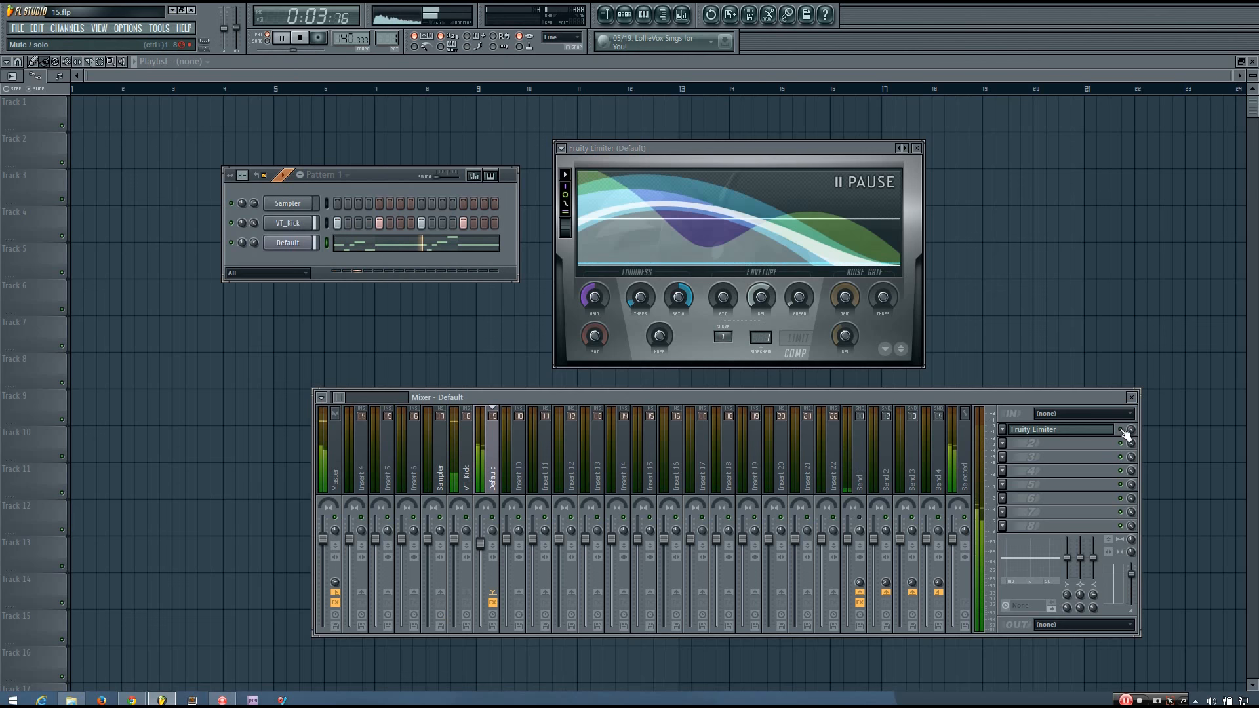
click(1122, 430)
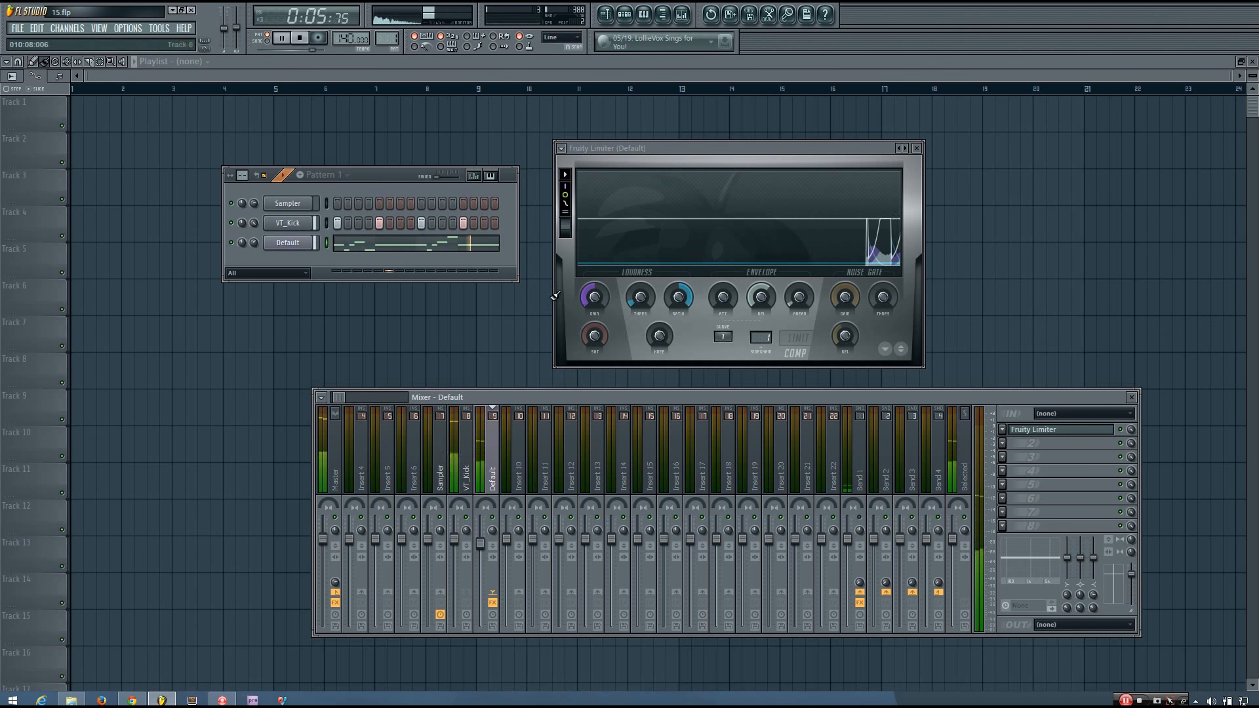
Step: Raise Fruity Limiter's gain to about 2.1 dB during playback, stop the pattern and shift the plugin window slightly
drag(597, 298, 597, 301)
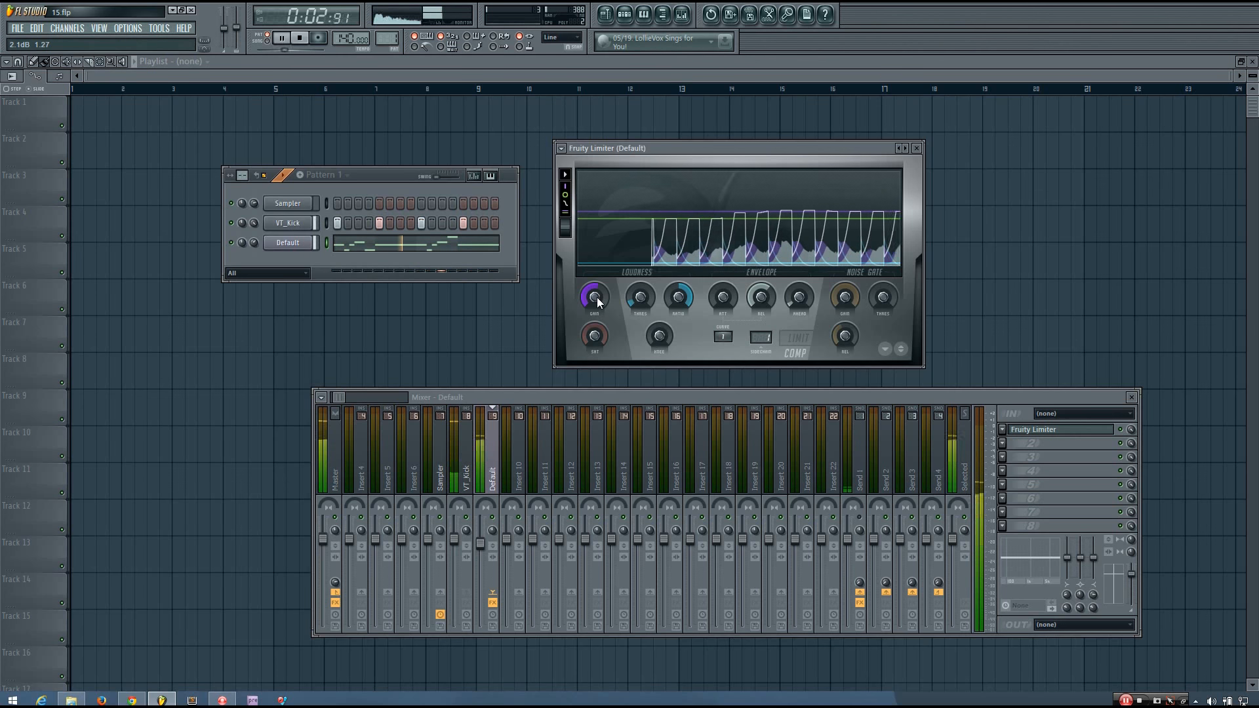
click(300, 37)
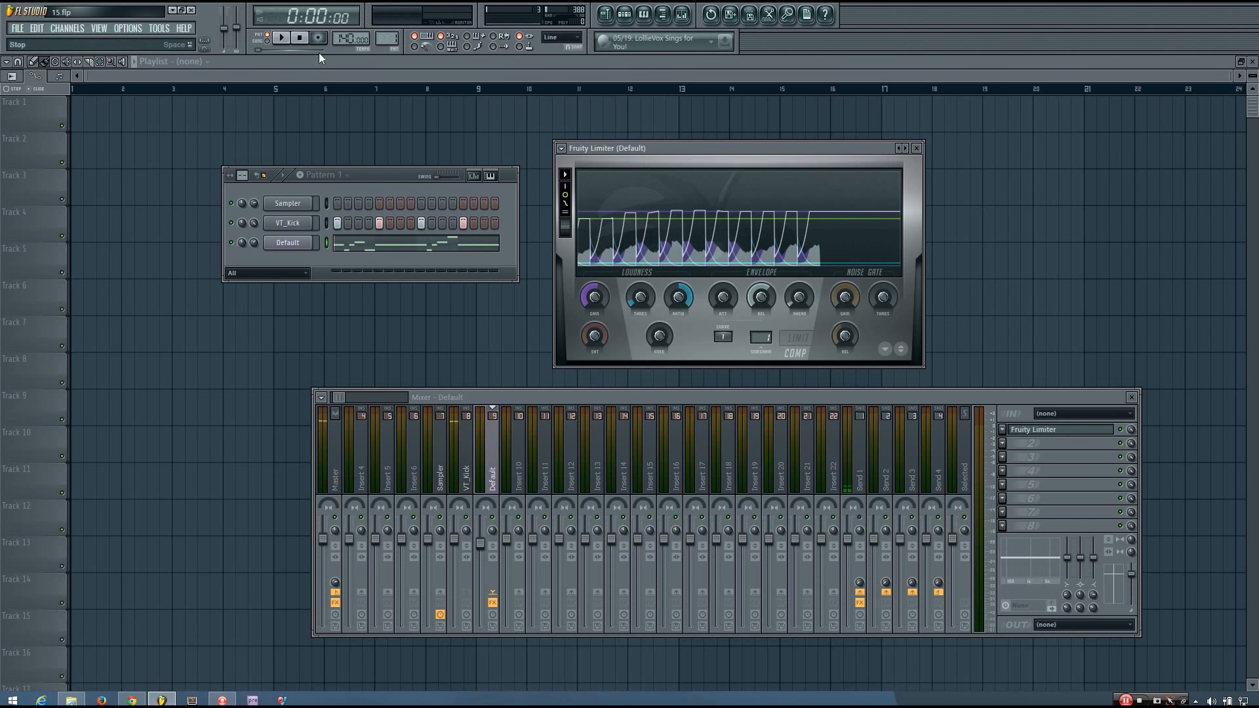
drag(799, 148, 765, 139)
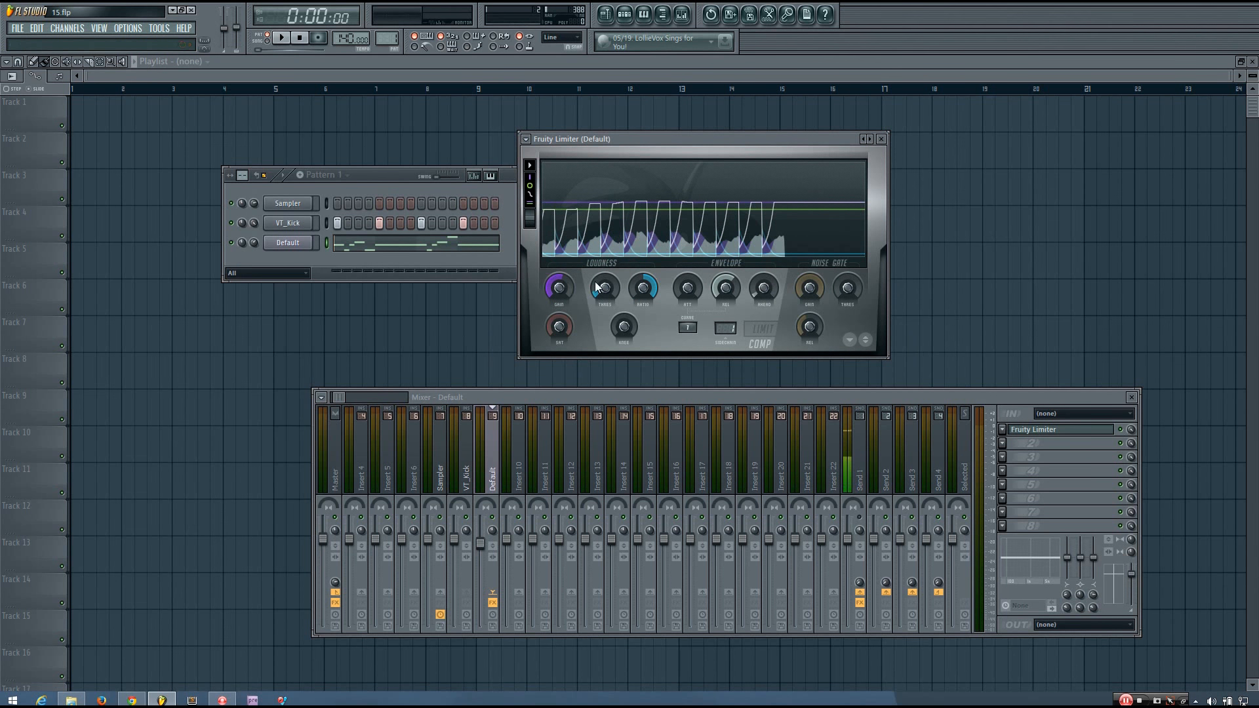
Step: Lower the compression threshold further and lengthen the release while auditioning the pattern
key(space)
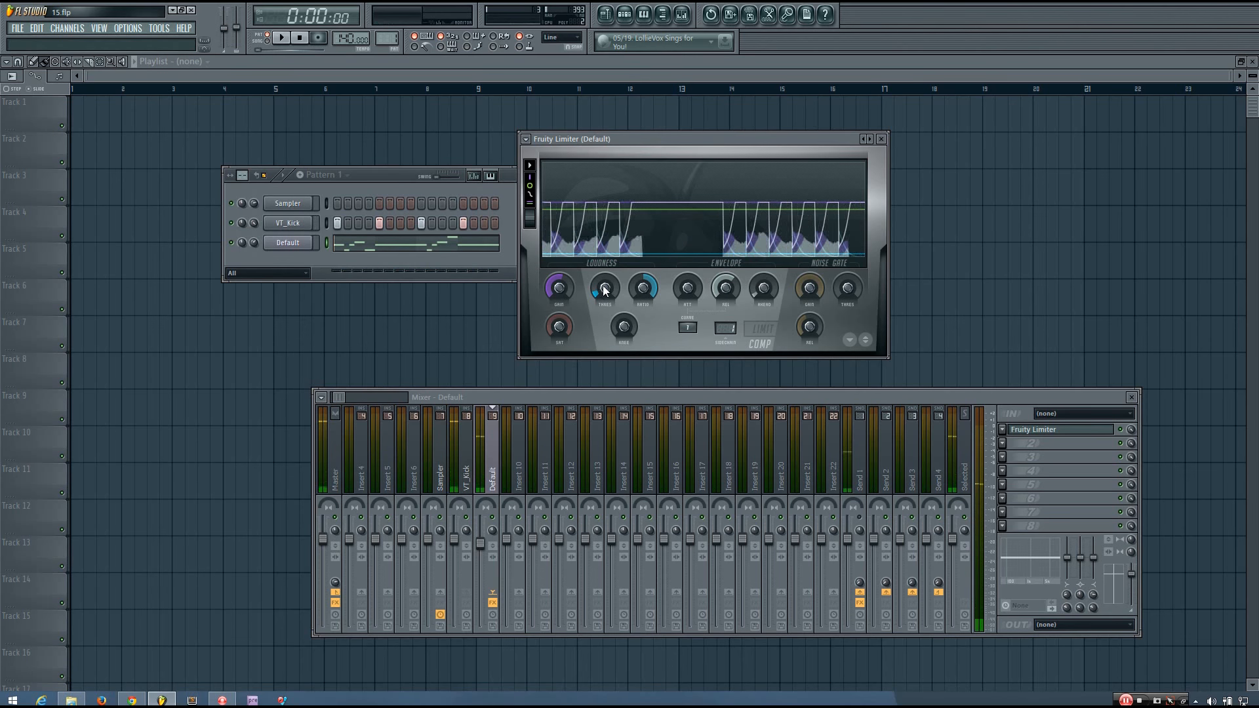
key(space)
drag(615, 286, 615, 295)
key(space)
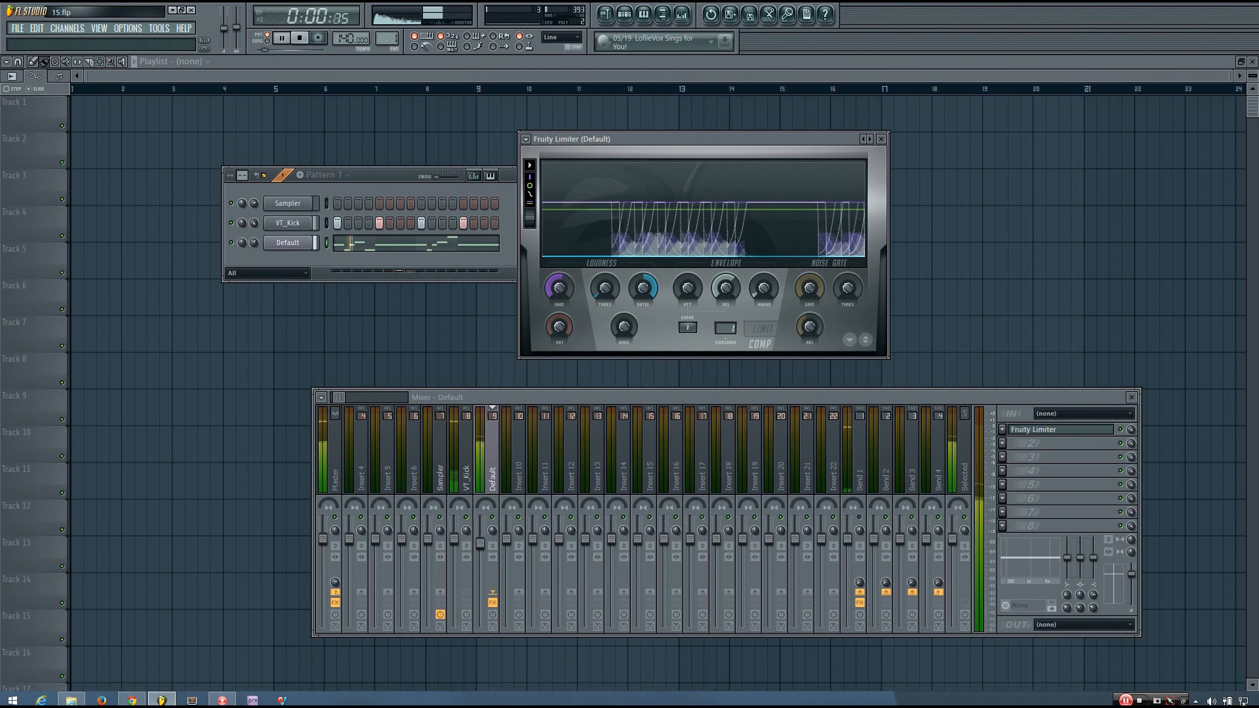
mouse_move(728, 288)
mouse_down()
mouse_move(727, 299)
mouse_move(726, 282)
mouse_up()
key(space)
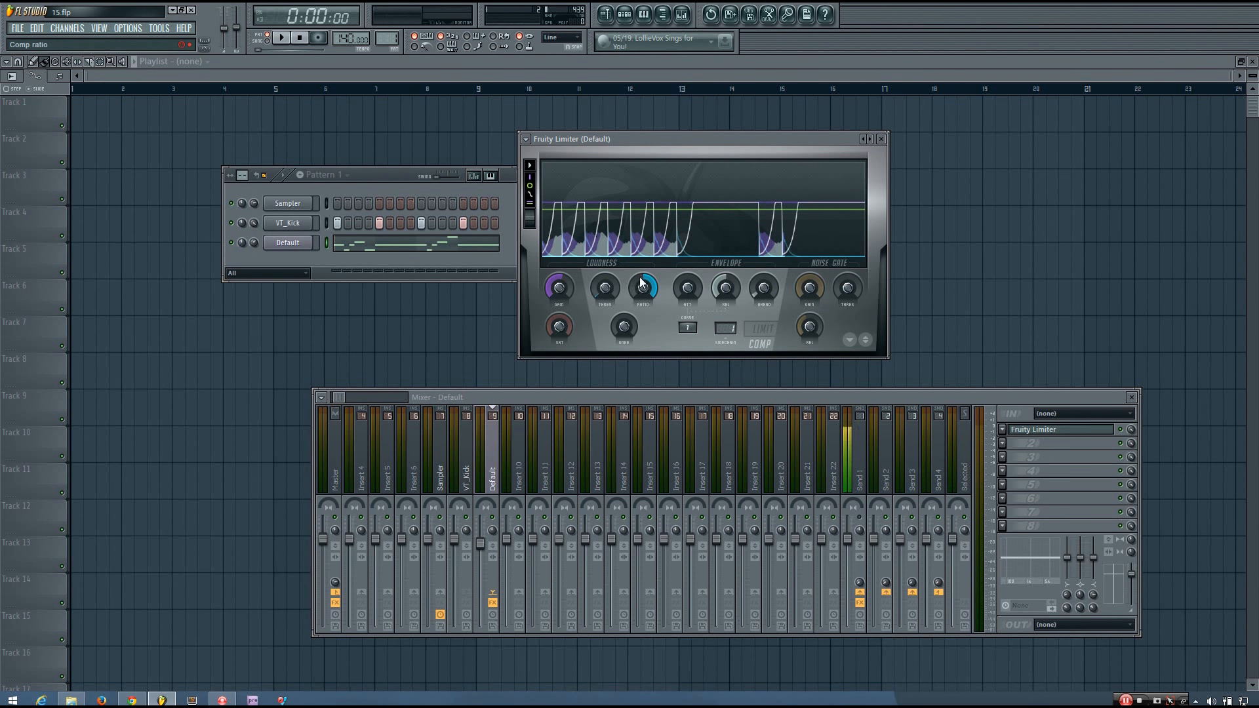
Step: Replay the pattern and switch Fruity Limiter off and back on to check the sidechain effect
key(space)
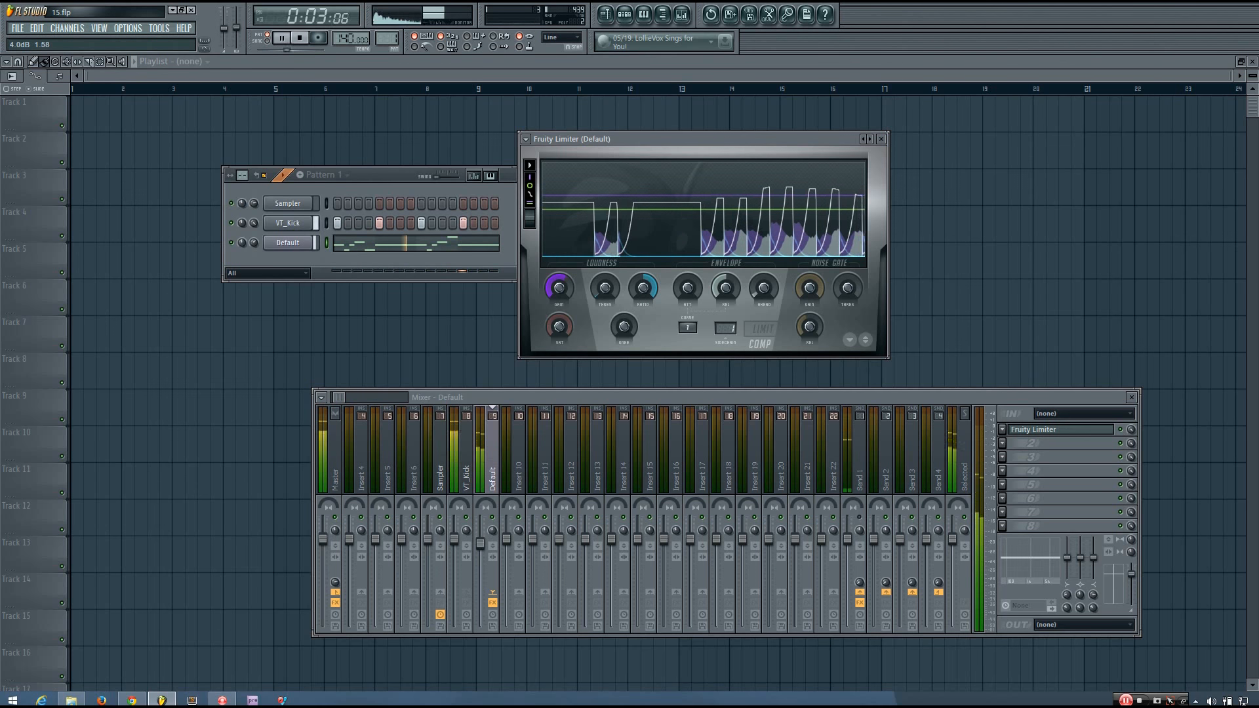
click(1121, 430)
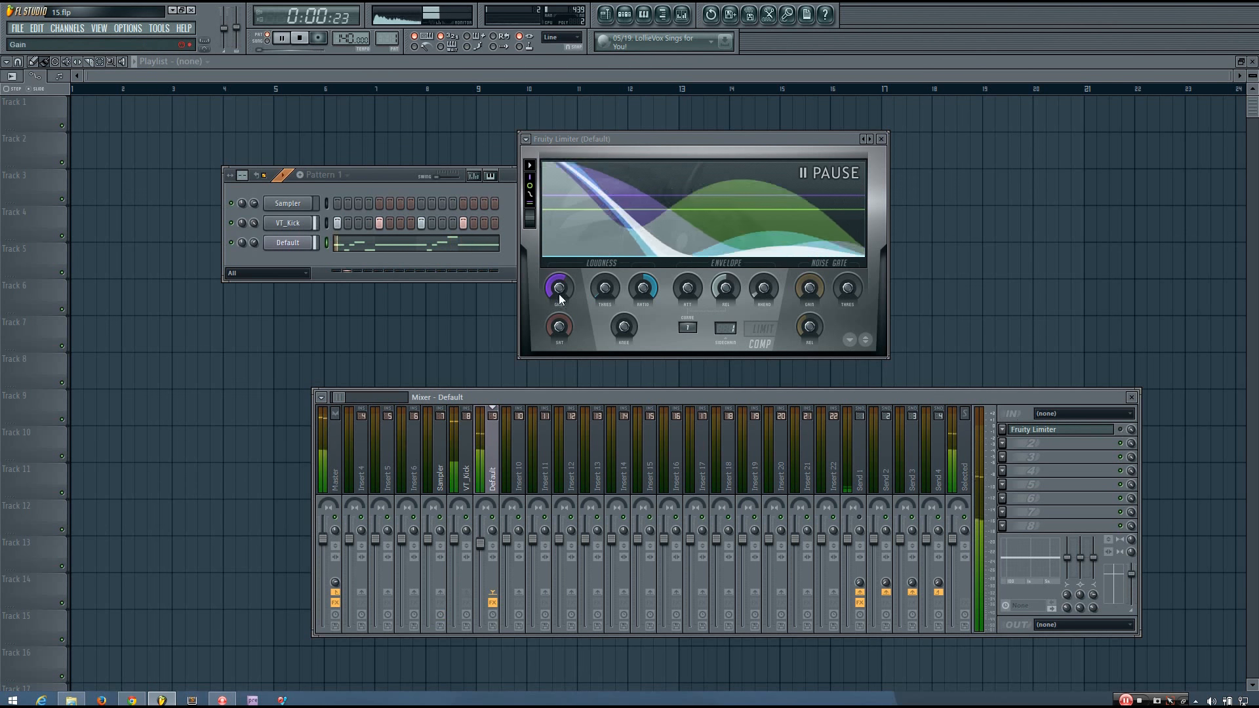
click(1121, 430)
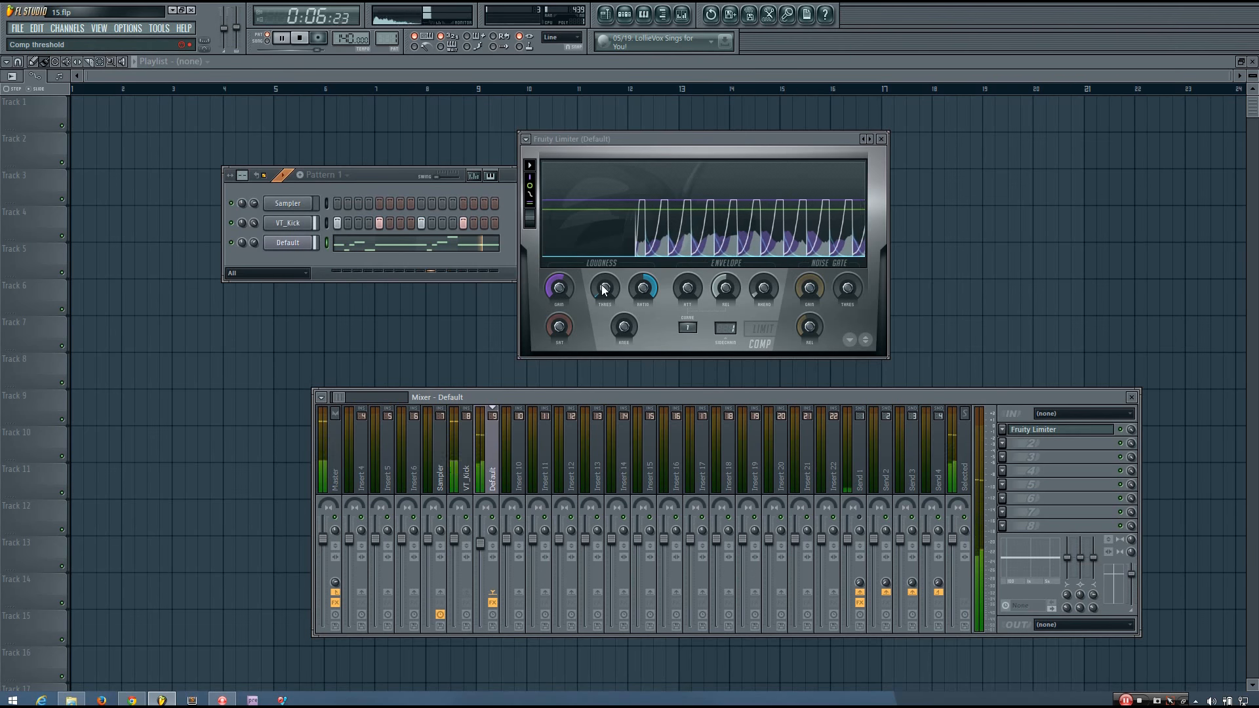
Step: Shorten the compressor's release slightly and replay the pattern to check the pumping
key(space)
mouse_move(726, 289)
mouse_down()
mouse_move(726, 312)
mouse_move(726, 294)
mouse_up()
key(space)
key(space)
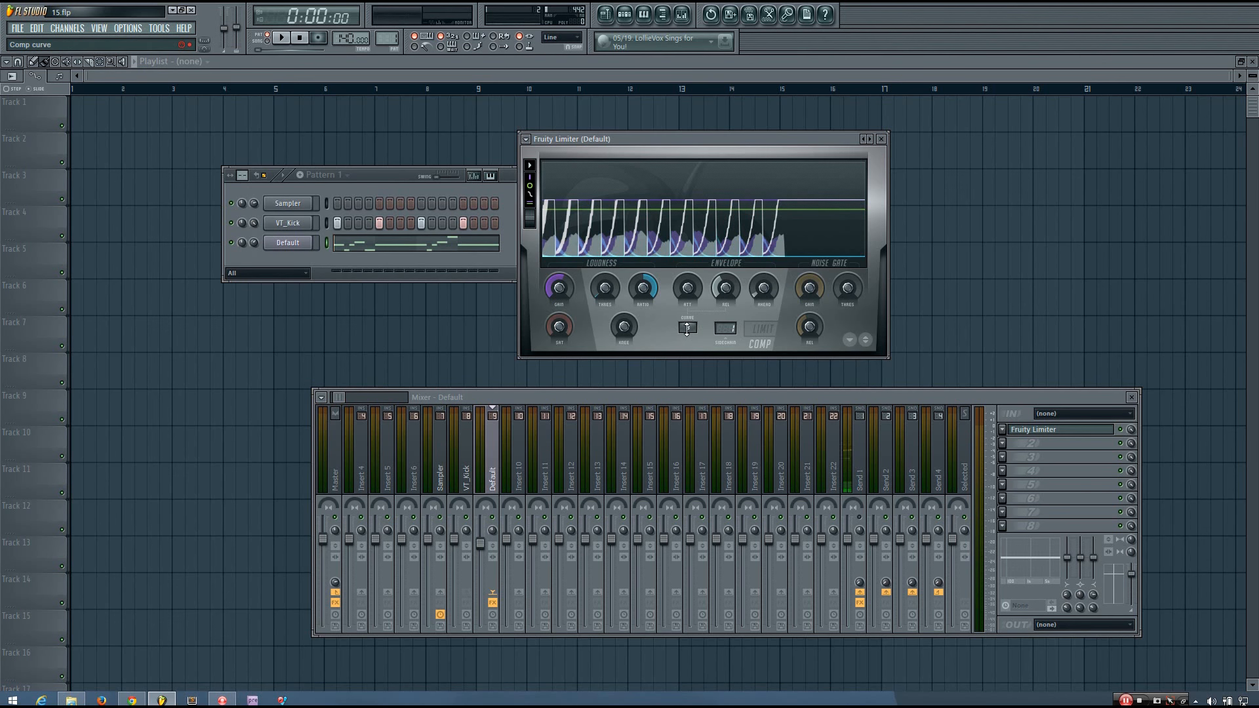
key(space)
key(space)
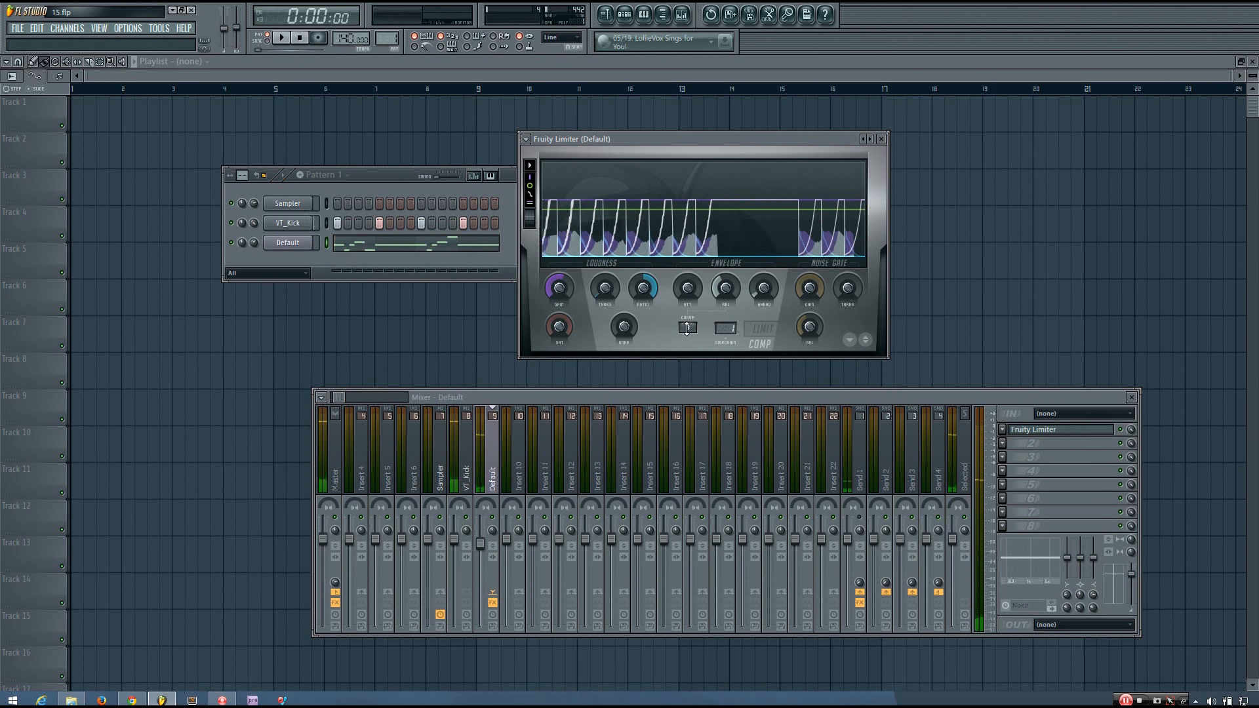
Step: Raise the compression threshold slightly on the Default track's Fruity Limiter and adjust the compression curve while the pattern plays
click(473, 472)
click(487, 485)
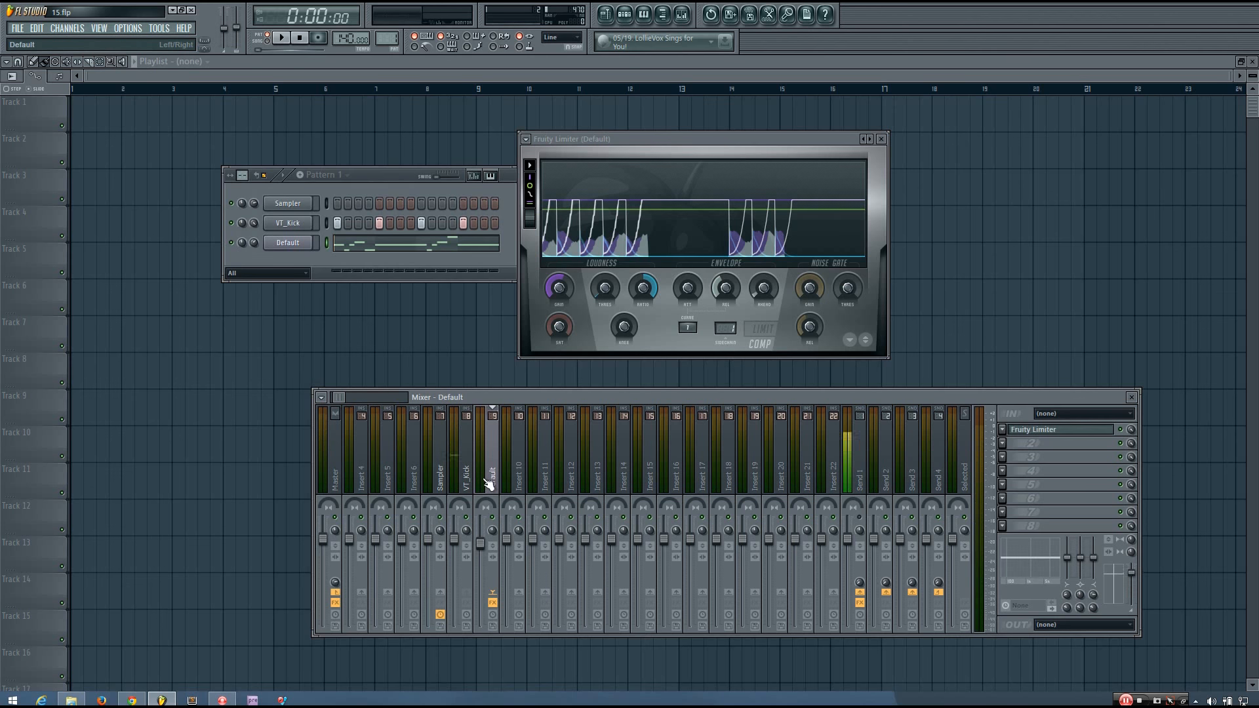
click(737, 140)
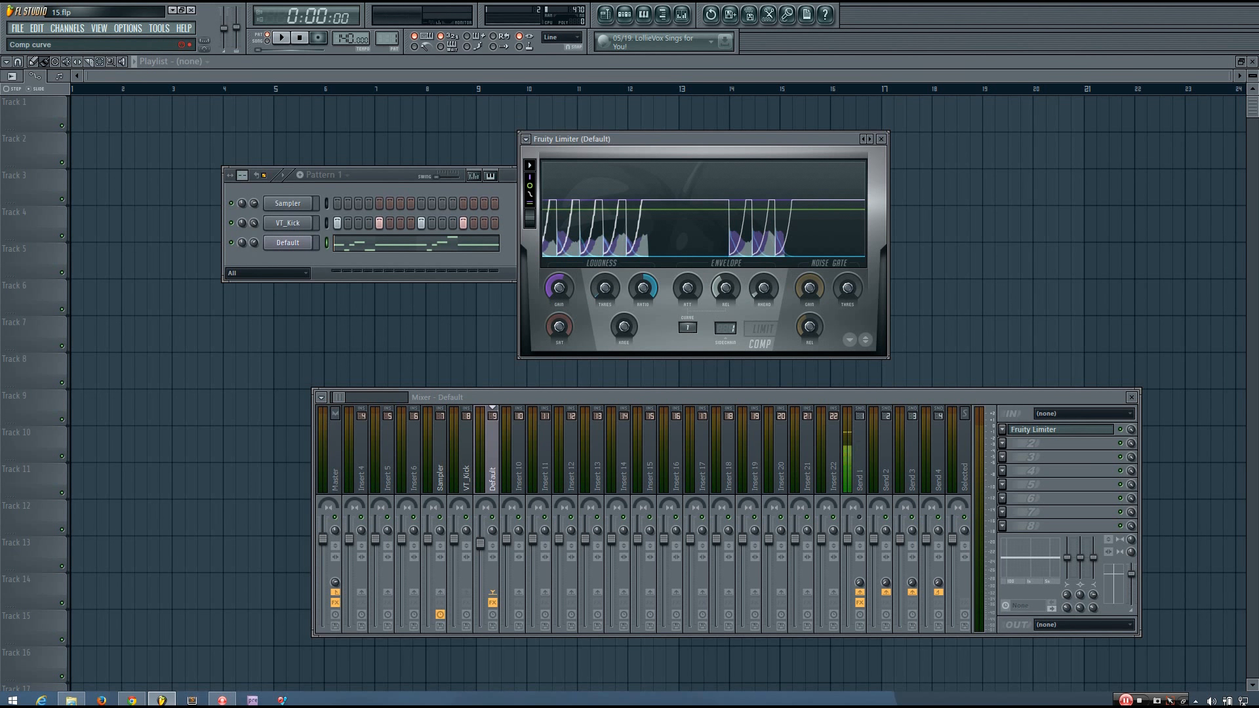
drag(602, 296, 603, 287)
key(space)
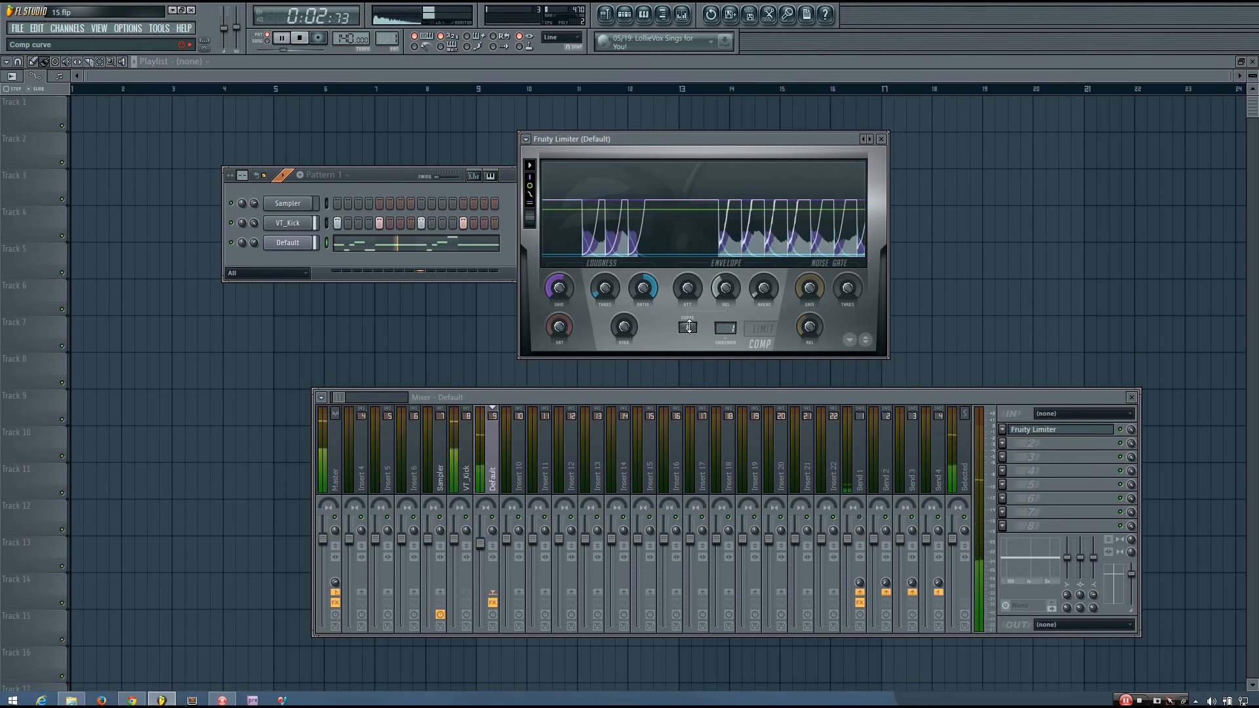
drag(689, 327, 689, 335)
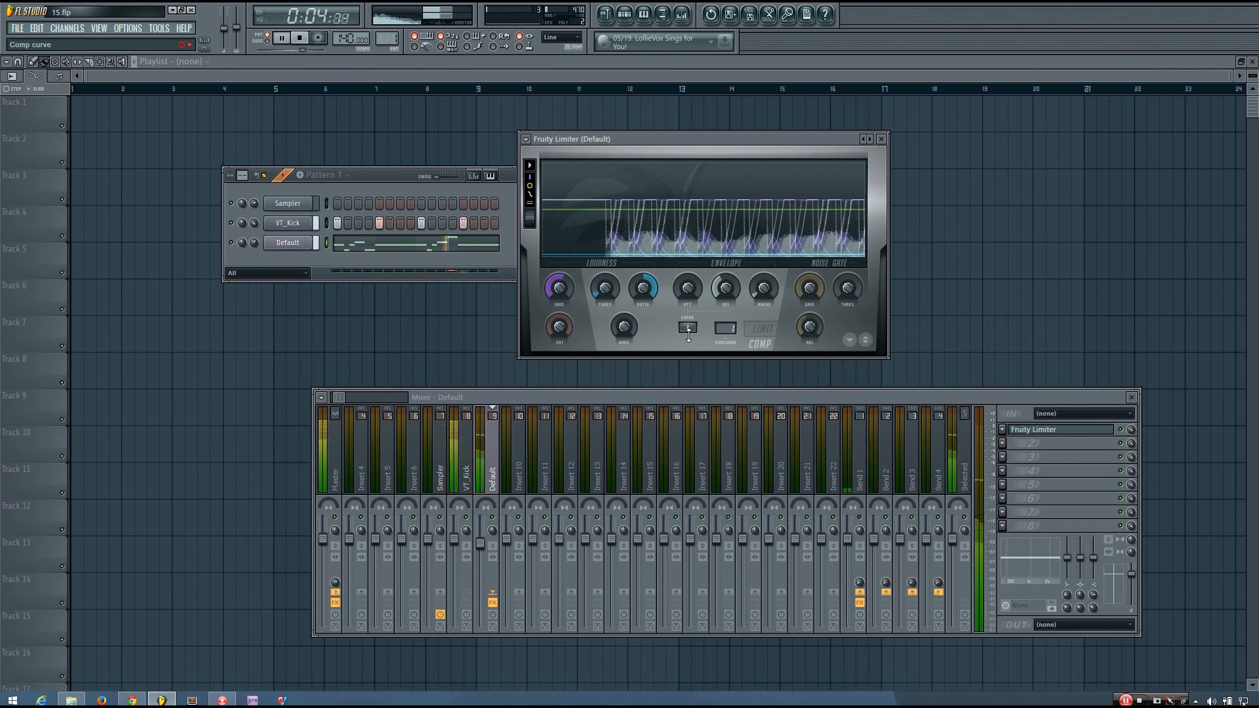
Step: Change Fruity Limiter's compression curve on the Default track and replay the pattern to compare the ducking
key(space)
drag(687, 326, 687, 328)
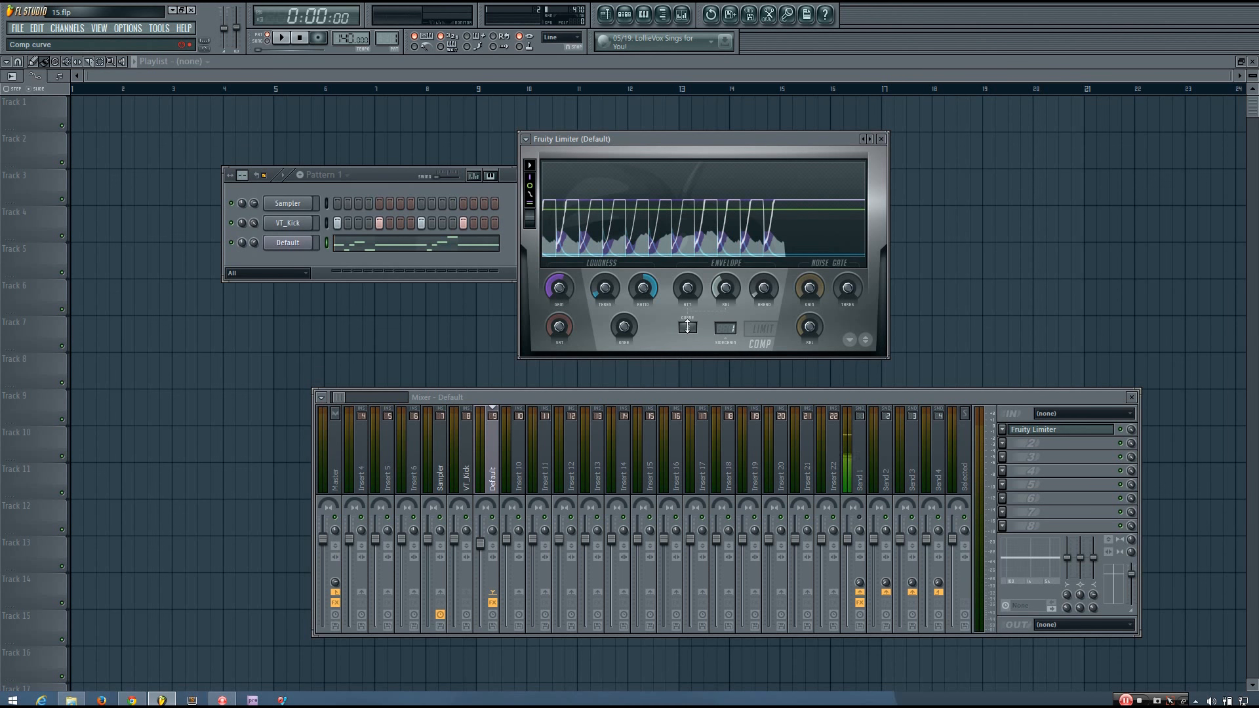
key(space)
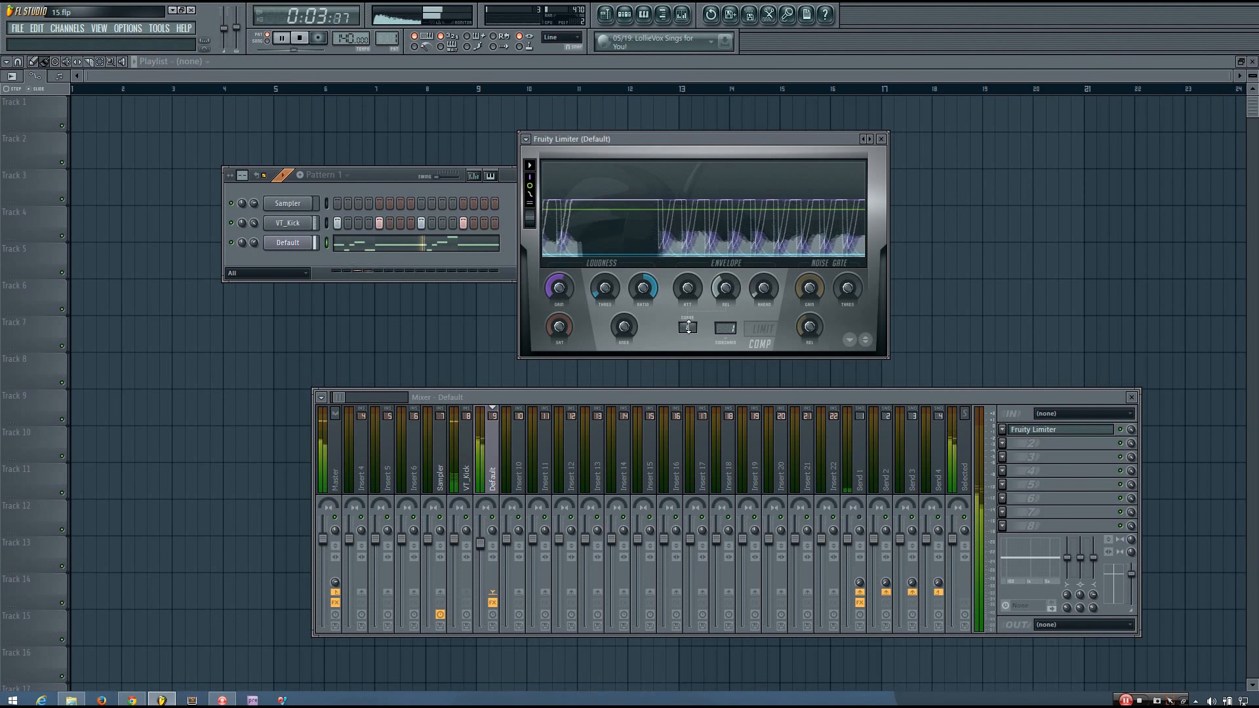
key(space)
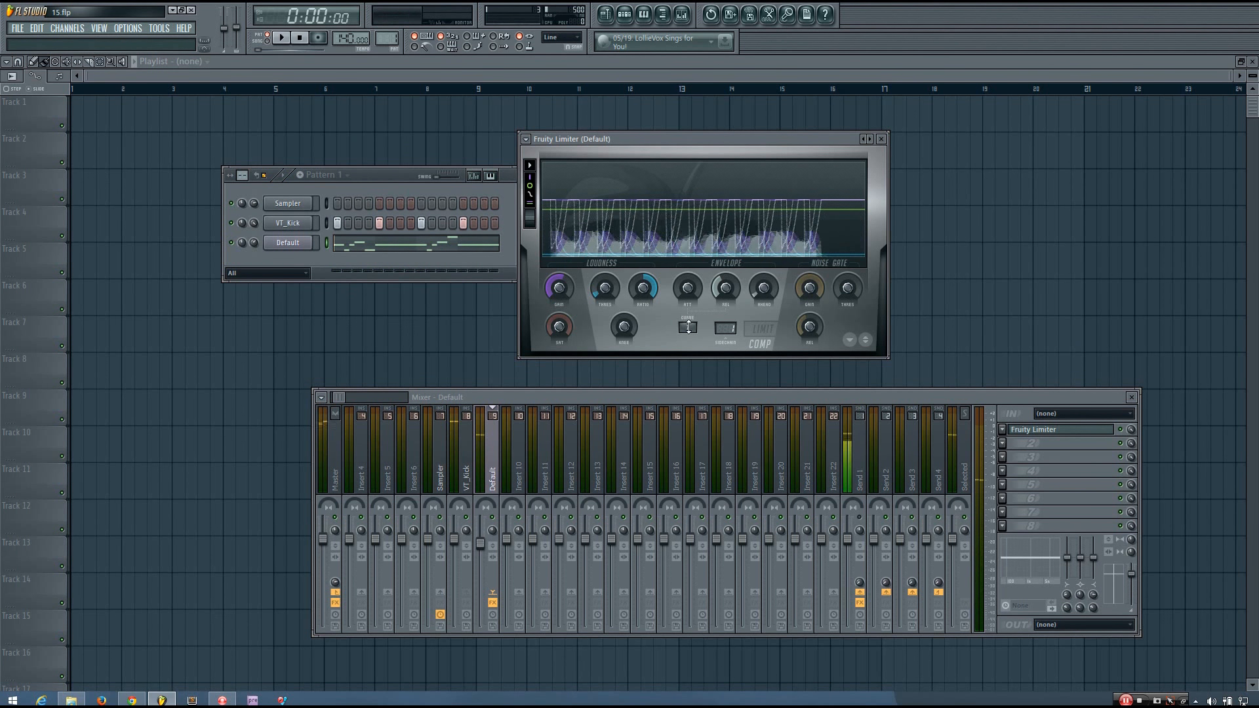
key(space)
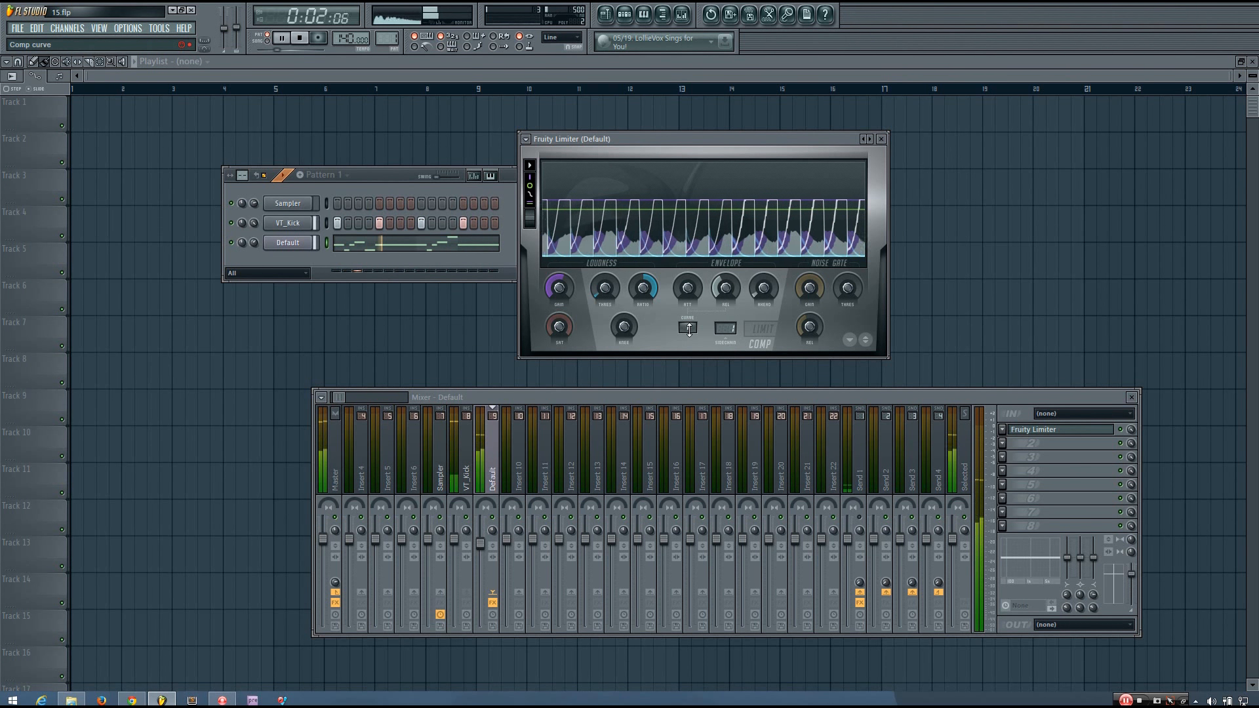
key(space)
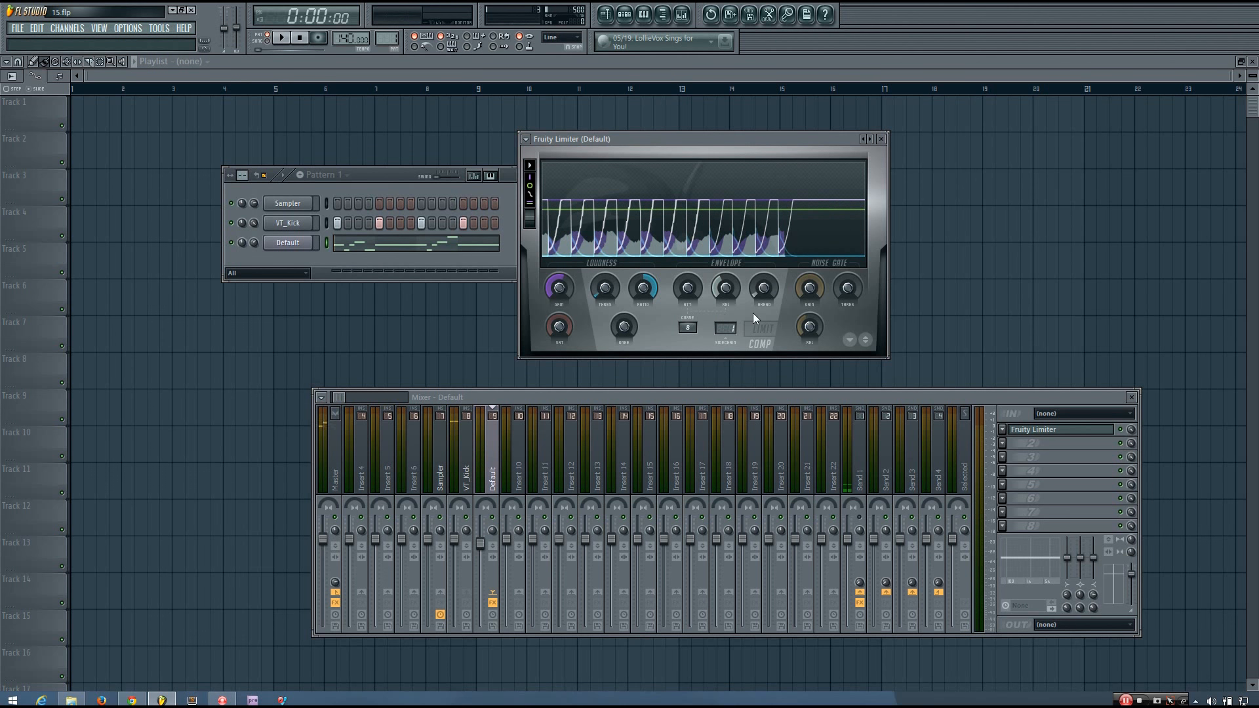
Step: Move the Fruity Limiter window clear of the channel rack and fine-tune the compressor's threshold and release
drag(679, 141, 720, 143)
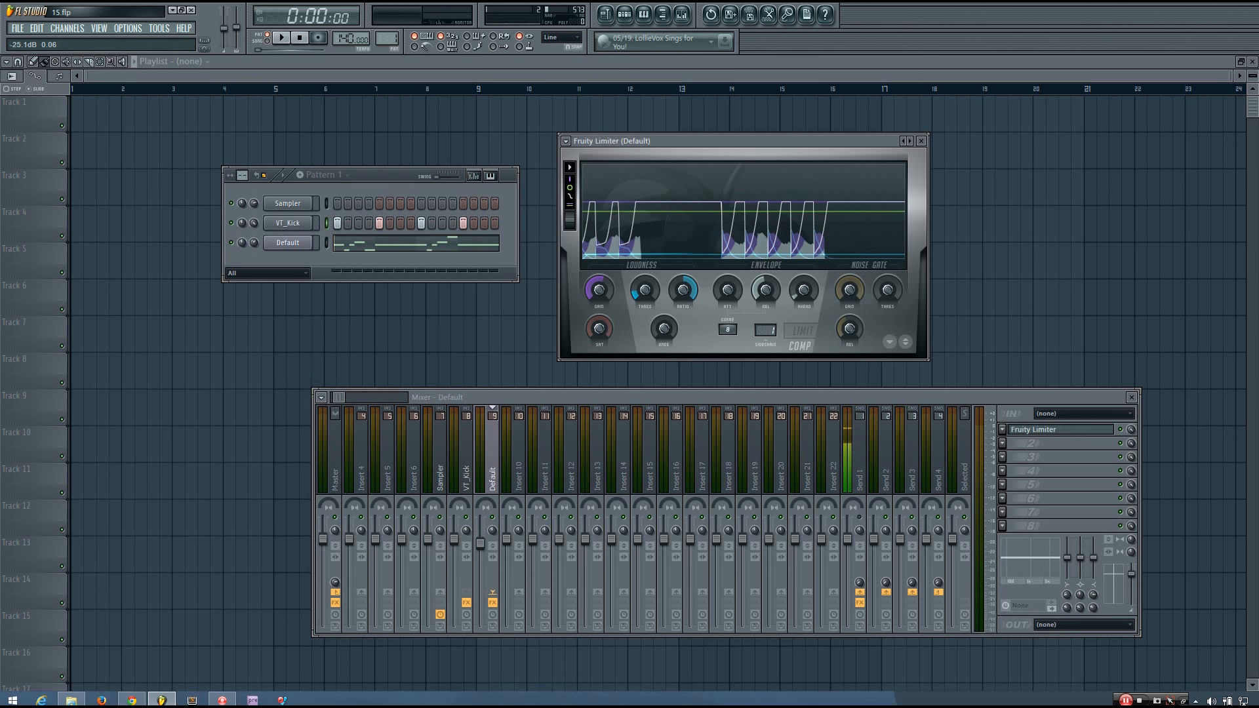
drag(645, 290, 645, 286)
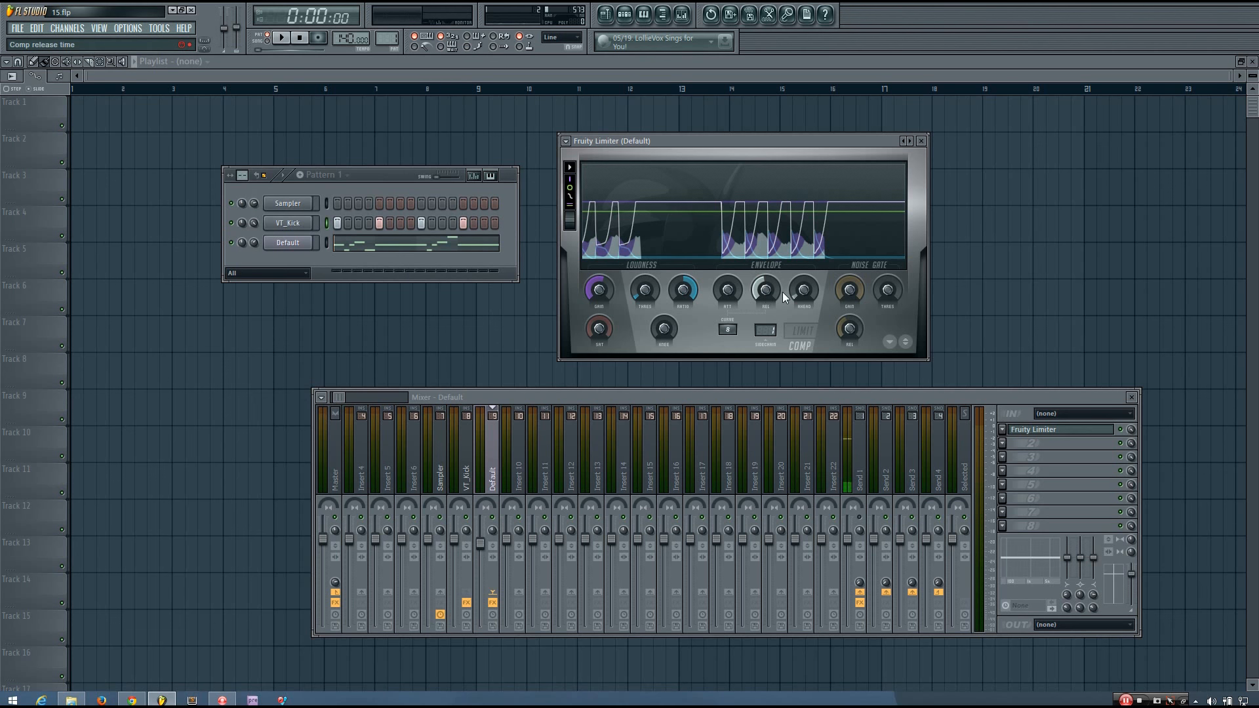
drag(772, 294, 773, 289)
Step: Look at the VT_Kick channel settings, close them and replay the pattern to check the sidechained synth
click(305, 226)
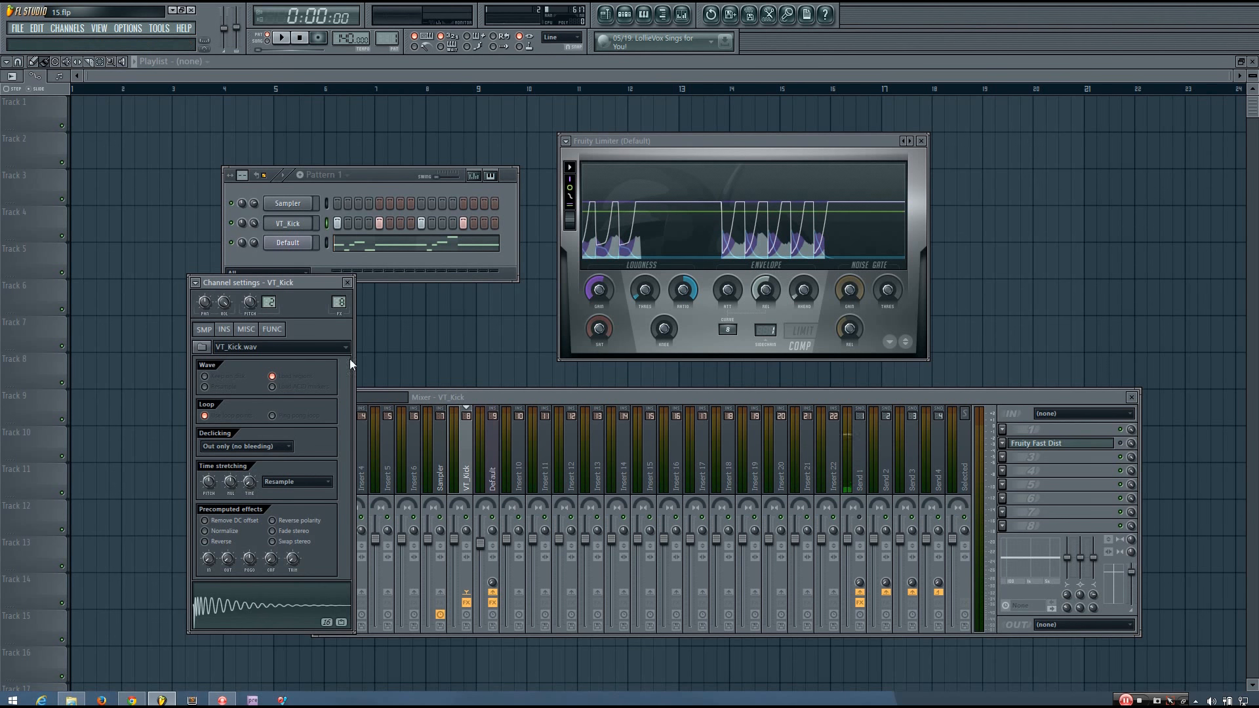
click(347, 282)
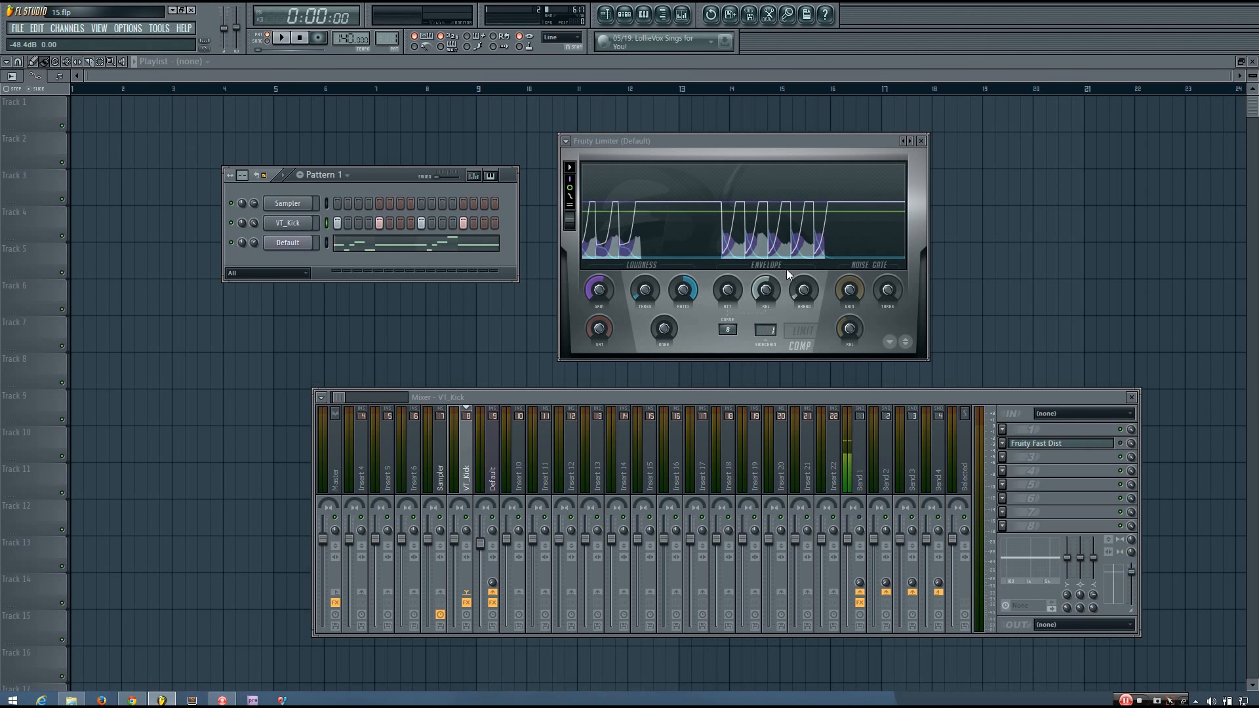
drag(793, 147, 782, 147)
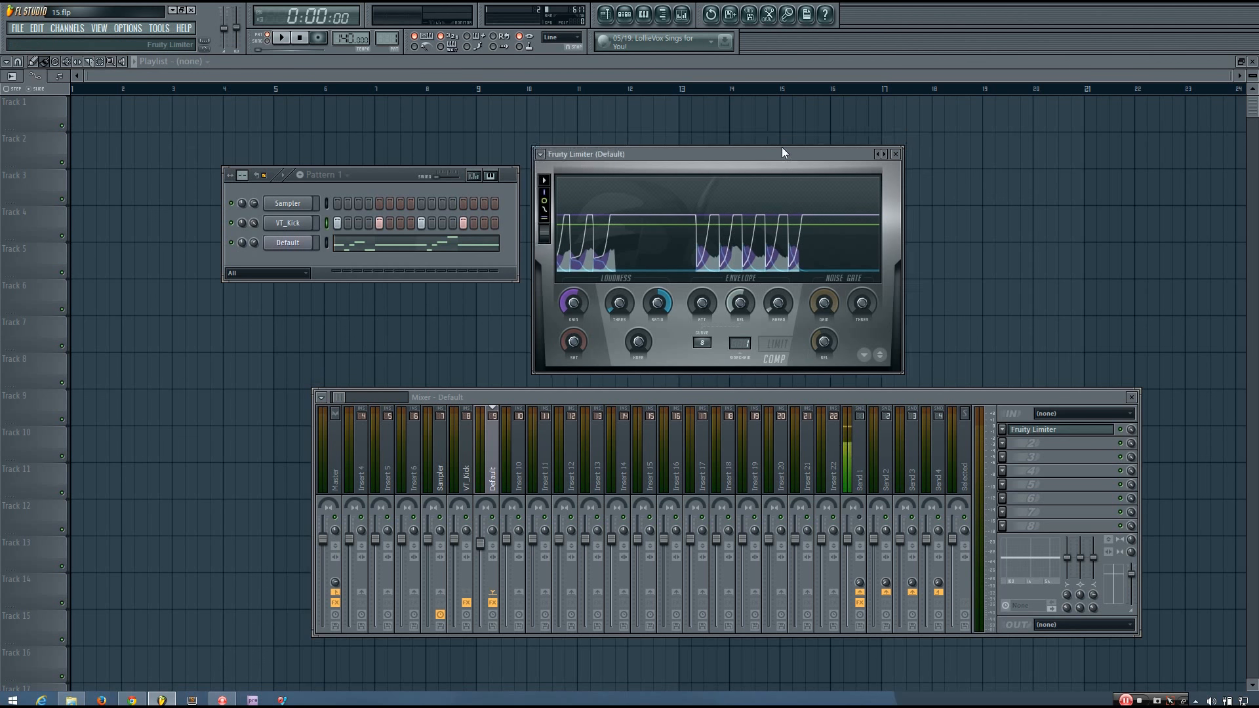
key(space)
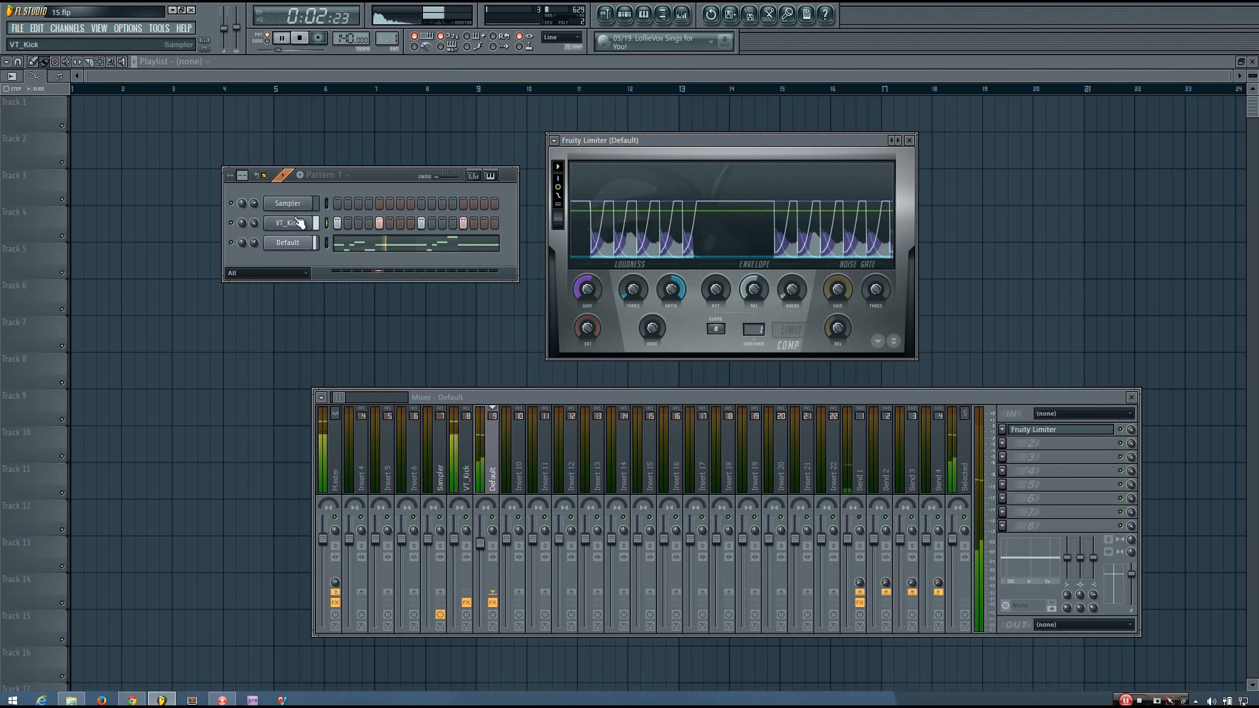
key(space)
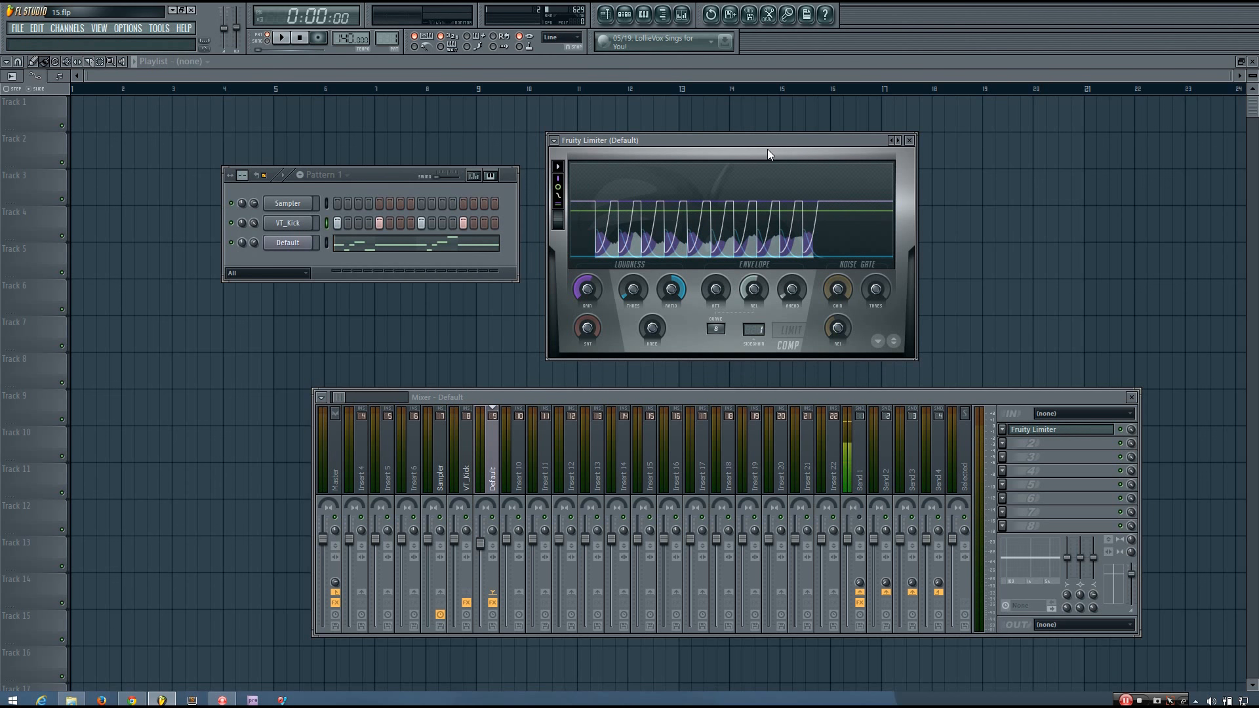
Step: Open and close the VT_Kick channel settings and rearrange the Fruity Limiter and Mixer windows so they do not overlap
mouse_move(766, 147)
mouse_down()
mouse_move(805, 144)
mouse_move(787, 152)
mouse_up()
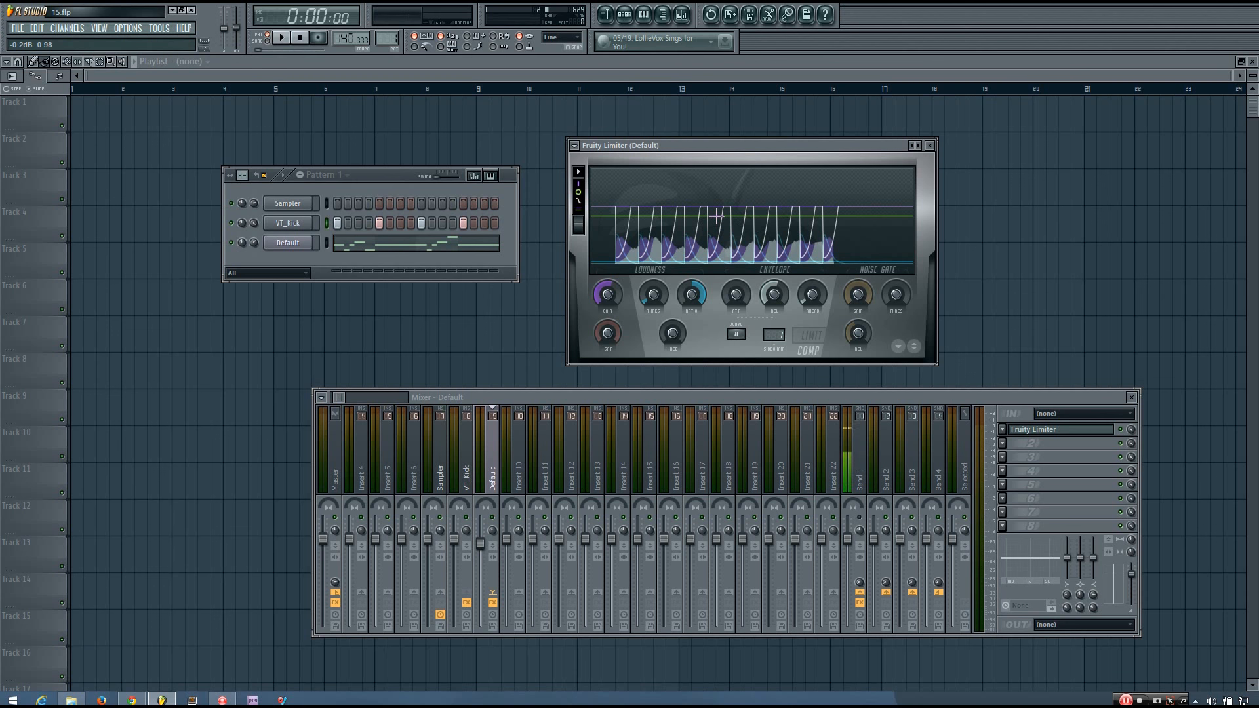
click(287, 223)
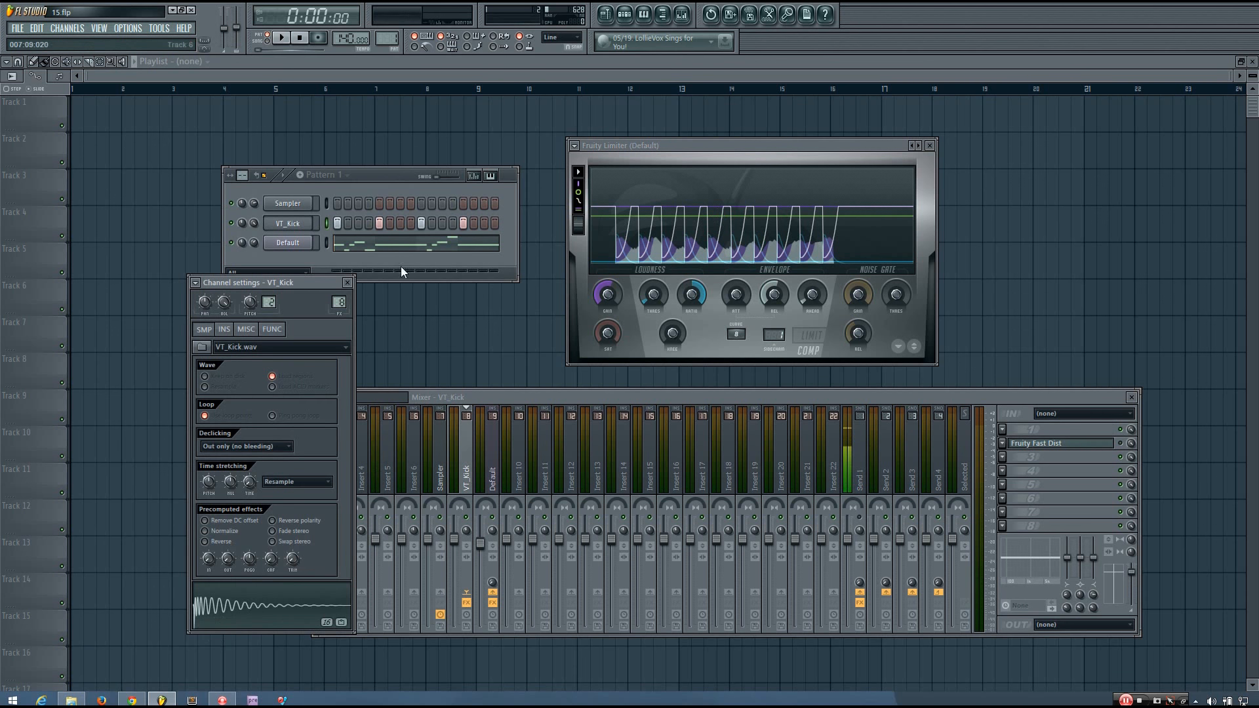
click(347, 282)
drag(754, 153, 754, 120)
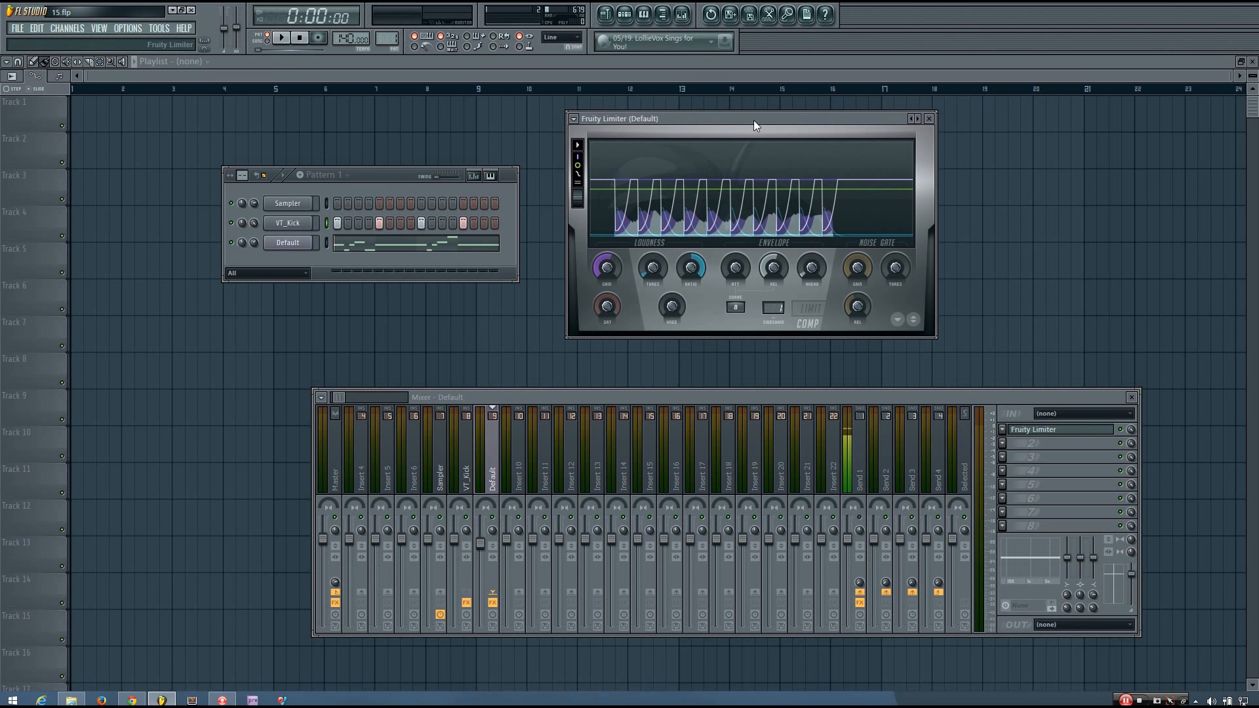
drag(813, 396, 797, 393)
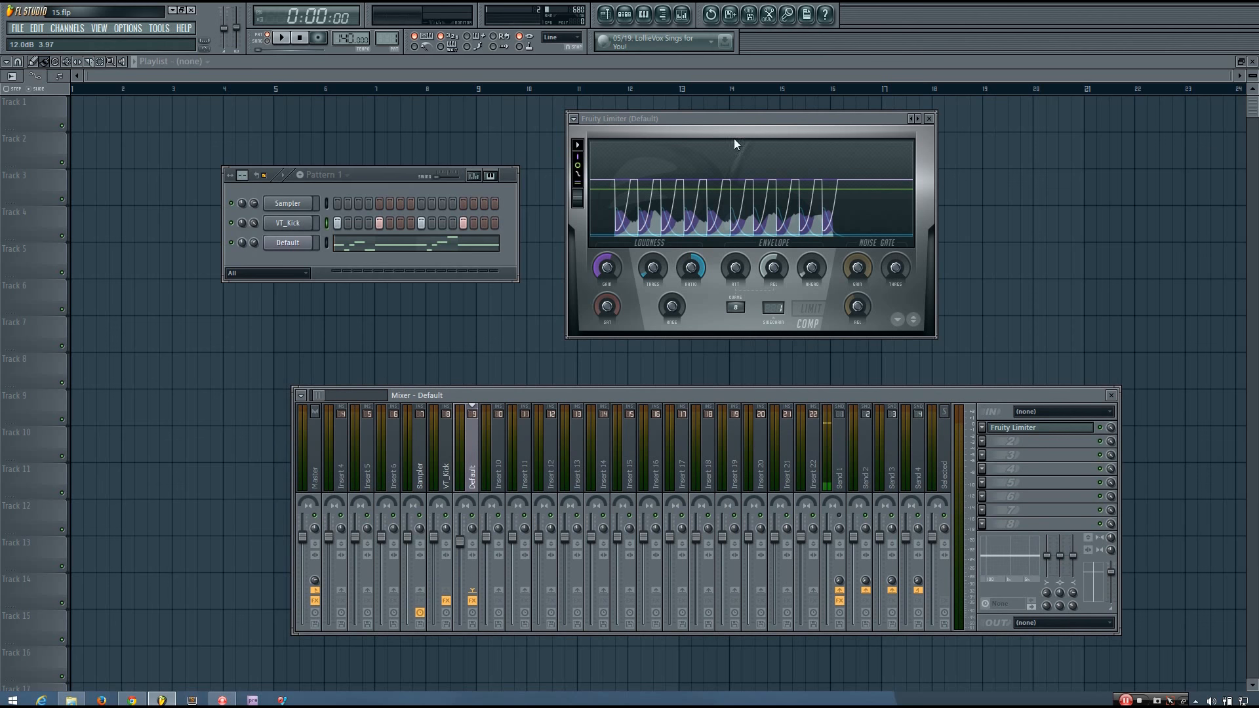
drag(754, 116, 754, 133)
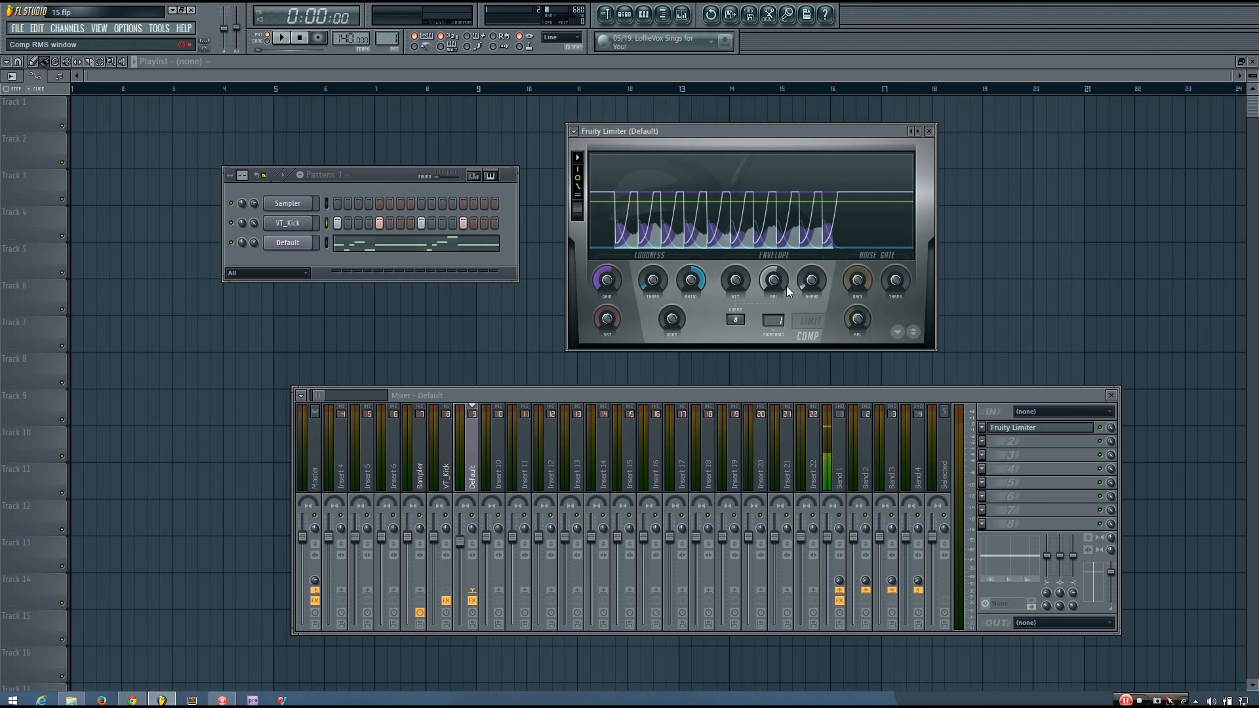
Step: Adjust the compressor's threshold on the Default track's Fruity Limiter and set its release to about 157 ms
drag(652, 282, 652, 305)
mouse_move(742, 277)
mouse_down()
mouse_move(742, 295)
mouse_move(757, 263)
mouse_up()
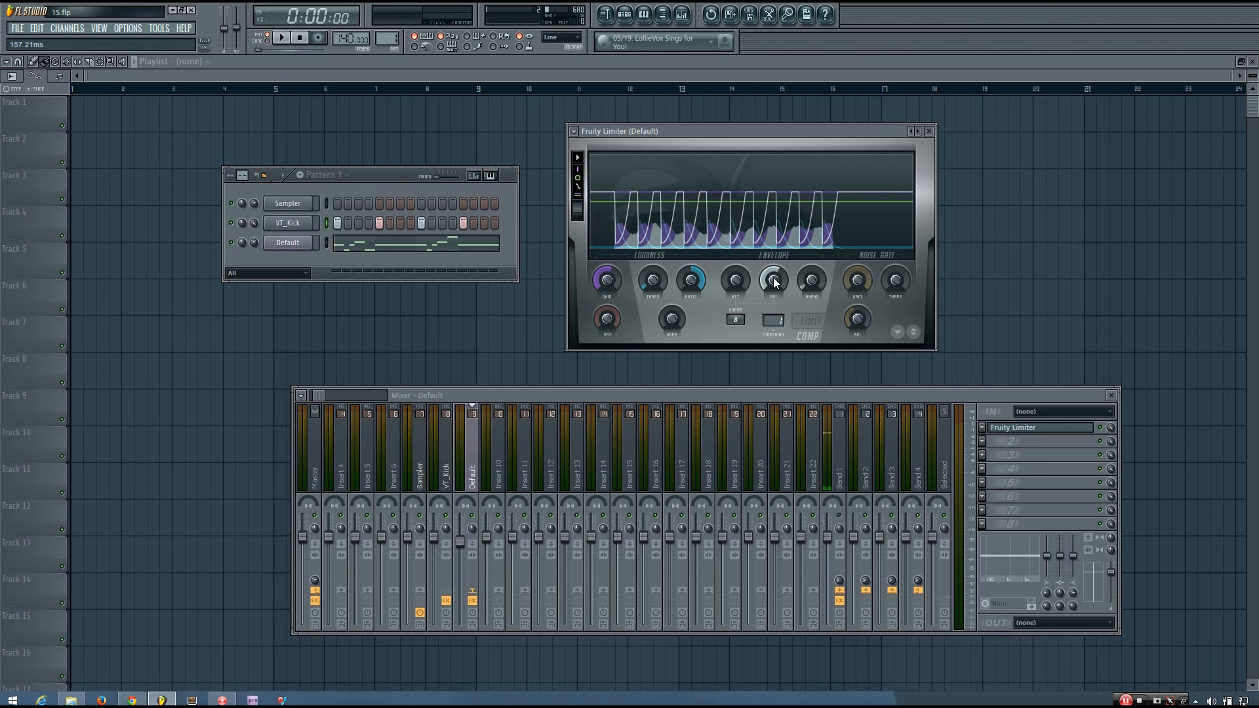